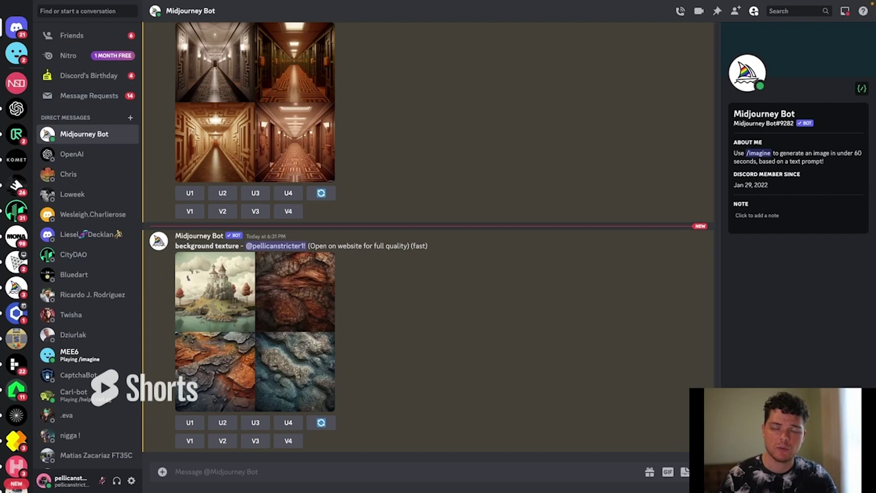
Send the /imagine prompt 'map graphic red color retro 1990' to the Midjourney bot.
{"action": "left_click", "coordinate": [226, 472]}
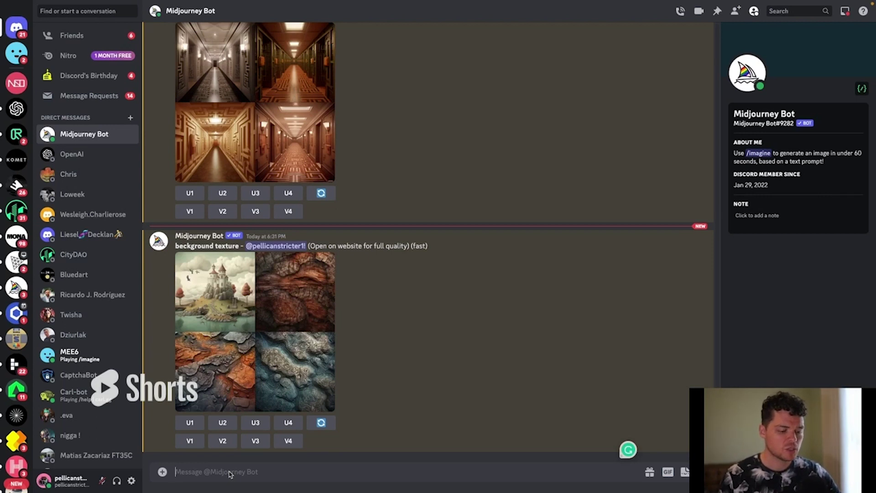
{"action": "type", "text": "/"}
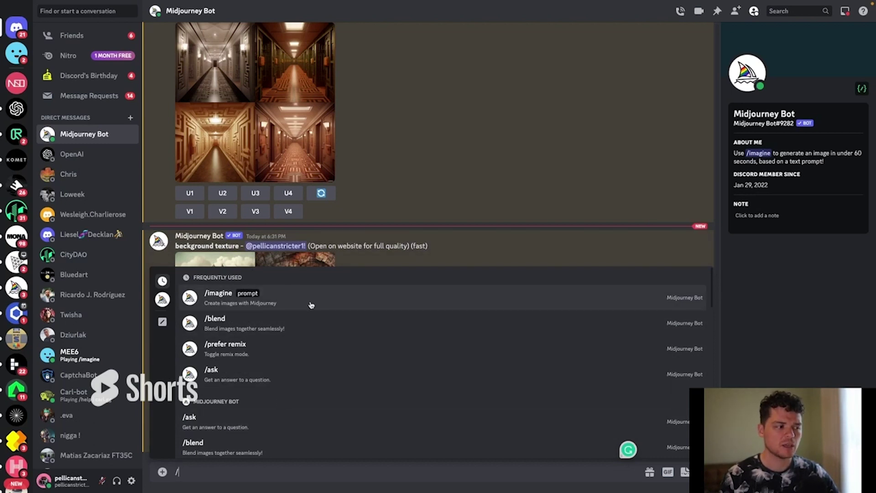
{"action": "left_click", "coordinate": [396, 305]}
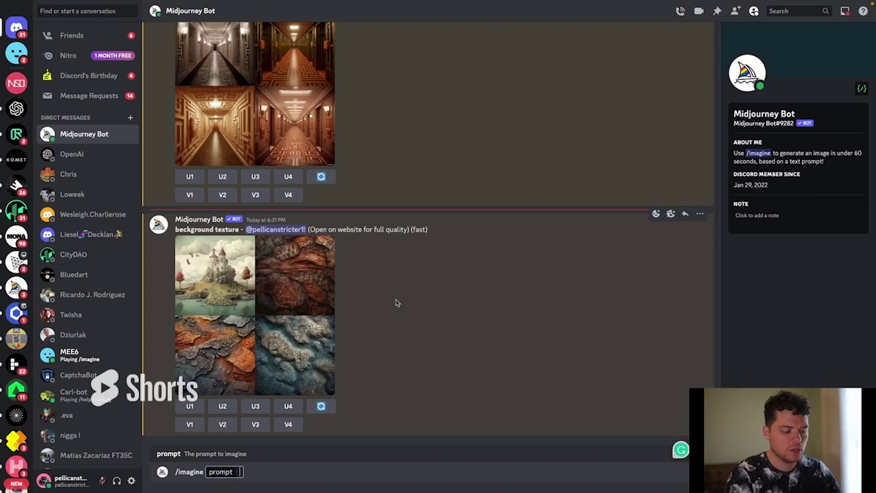
{"action": "type", "text": "map gra"}
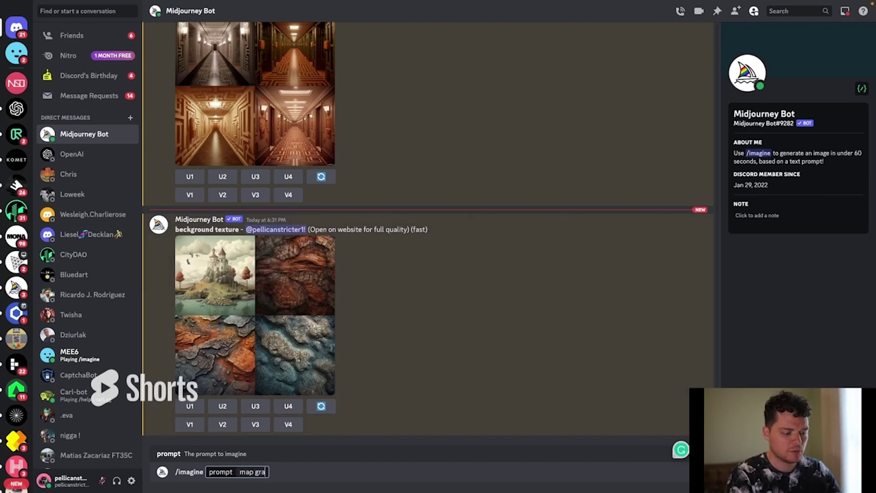
{"action": "type", "text": "phic colo"}
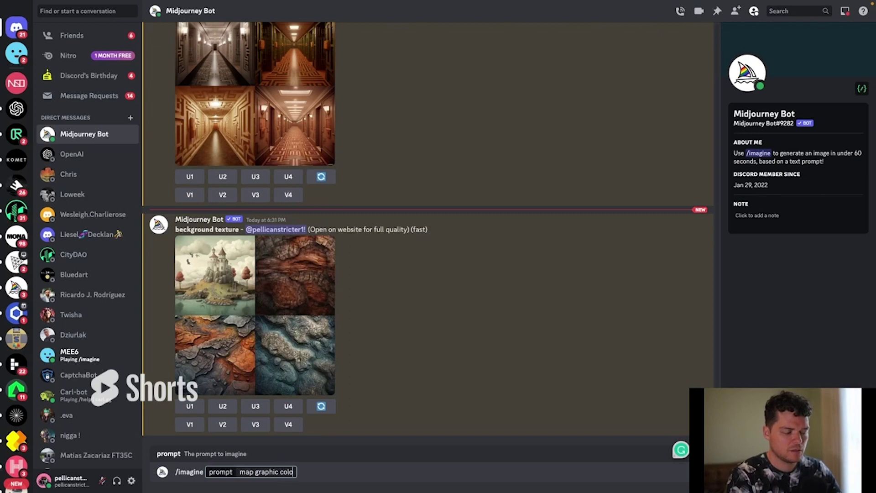
{"action": "key", "text": "BackSpace"}
{"action": "key", "text": "BackSpace"}
{"action": "key", "text": "BackSpace"}
{"action": "key", "text": "BackSpace"}
{"action": "type", "text": "red"}
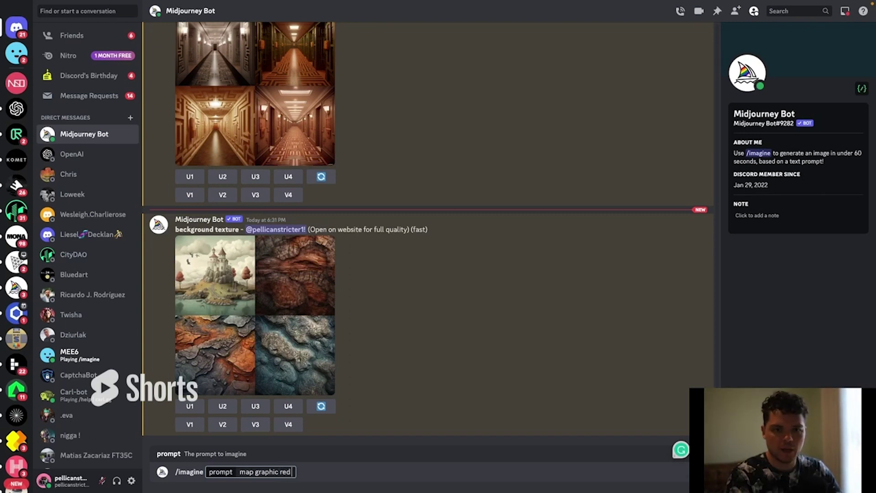
{"action": "type", "text": " color retro 1990"}
{"action": "key", "text": "Return"}
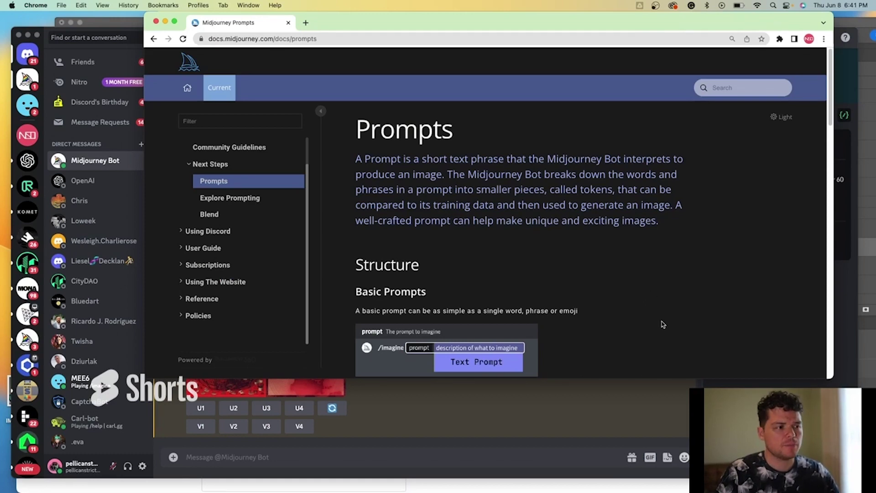
Scroll through the Midjourney docs Prompts page down to its footer.
{"action": "scroll", "coordinate": [658, 320], "scroll_direction": "down", "scroll_amount": 1}
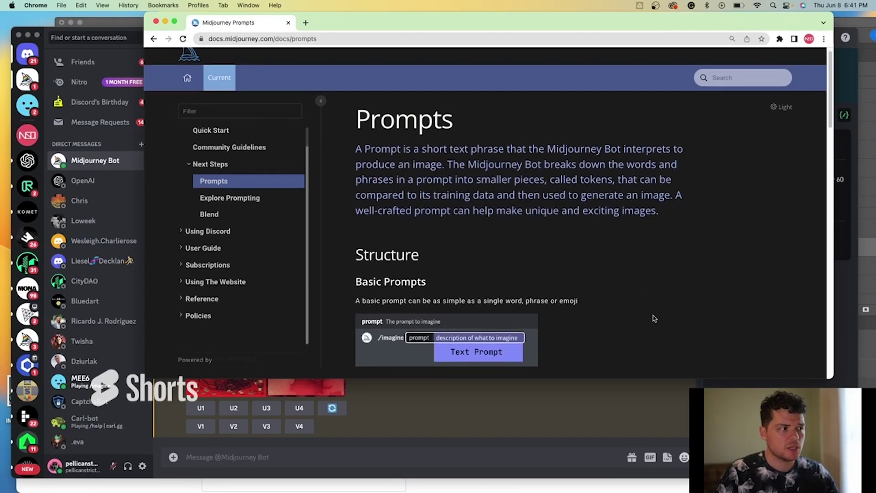
{"action": "scroll", "coordinate": [654, 318], "scroll_direction": "down", "scroll_amount": 15}
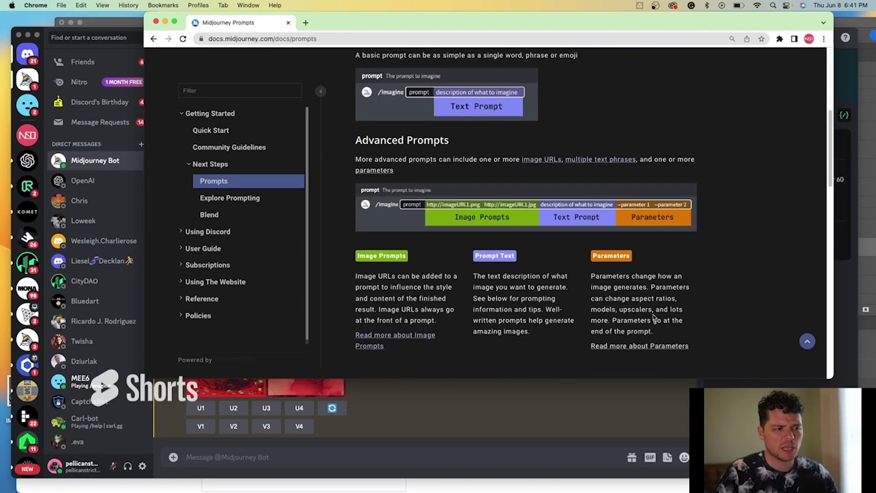
{"action": "scroll", "coordinate": [654, 318], "scroll_direction": "down", "scroll_amount": 5}
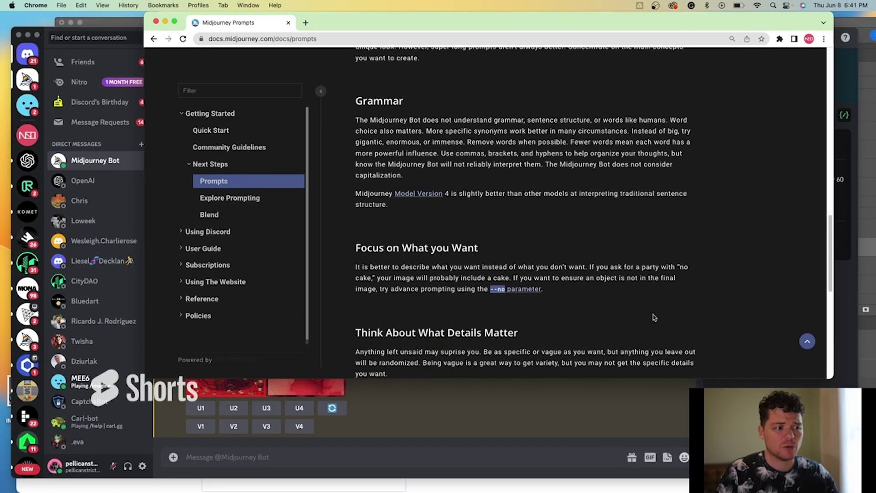
{"action": "scroll", "coordinate": [654, 318], "scroll_direction": "down", "scroll_amount": 4}
{"action": "scroll", "coordinate": [654, 318], "scroll_direction": "down", "scroll_amount": 5}
{"action": "scroll", "coordinate": [654, 318], "scroll_direction": "up", "scroll_amount": 6}
{"action": "scroll", "coordinate": [654, 318], "scroll_direction": "down", "scroll_amount": 2}
{"action": "scroll", "coordinate": [654, 319], "scroll_direction": "down", "scroll_amount": 1}
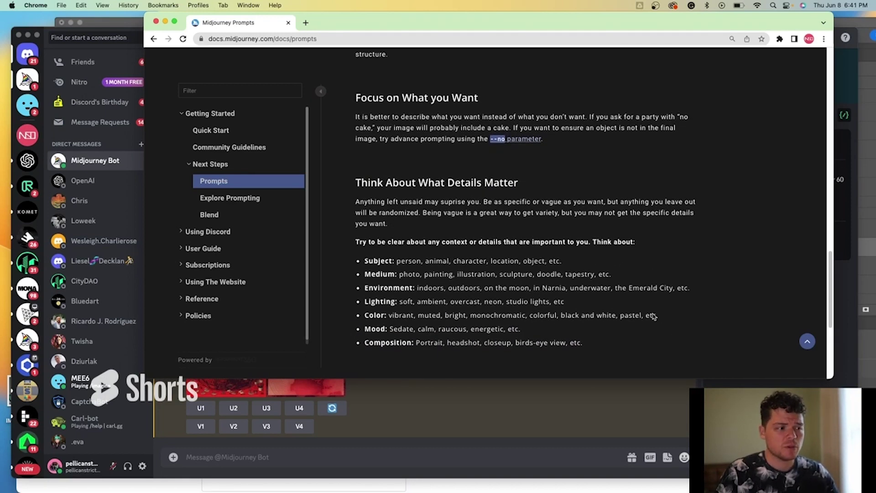
{"action": "scroll", "coordinate": [654, 316], "scroll_direction": "down", "scroll_amount": 3}
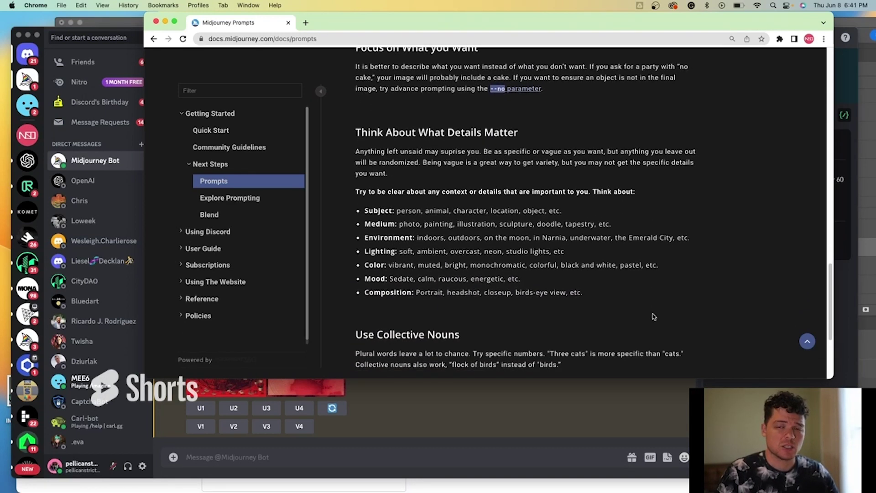
{"action": "scroll", "coordinate": [654, 317], "scroll_direction": "down", "scroll_amount": 5}
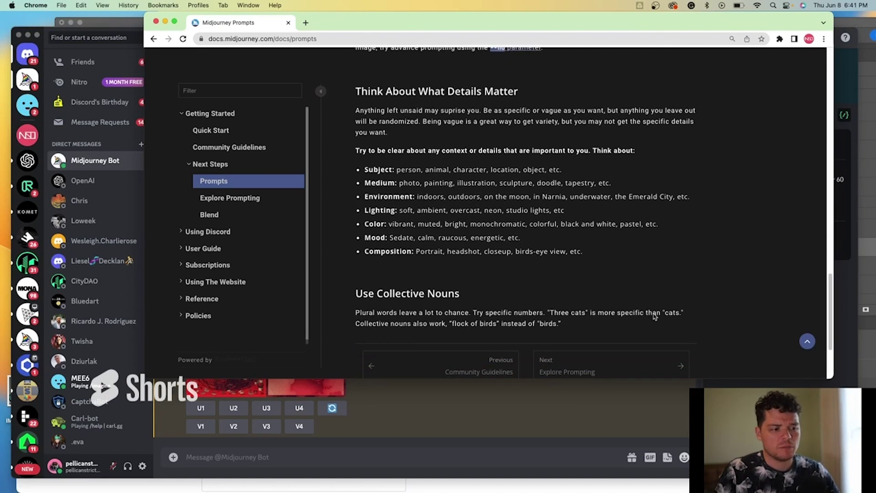
{"action": "scroll", "coordinate": [654, 317], "scroll_direction": "down", "scroll_amount": 3}
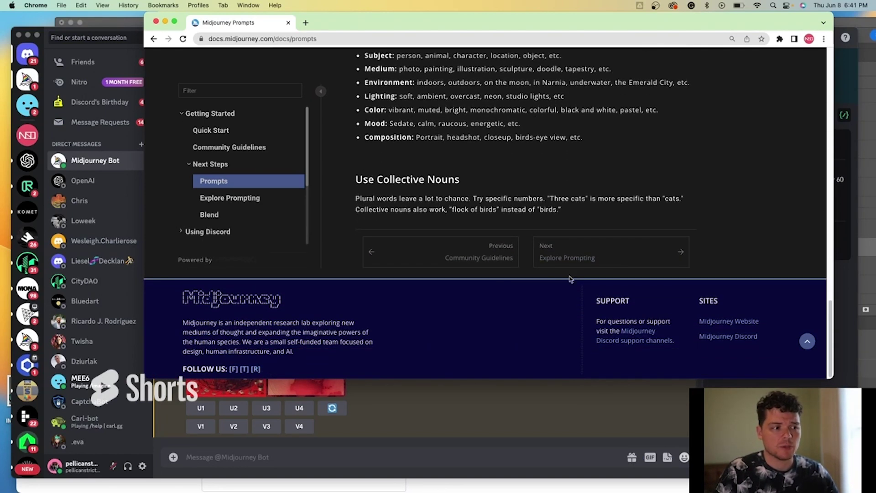
Open the Explore Prompting guide in the docs and scroll down it.
{"action": "left_click", "coordinate": [226, 197]}
{"action": "scroll", "coordinate": [466, 280], "scroll_direction": "down", "scroll_amount": 5}
{"action": "scroll", "coordinate": [466, 279], "scroll_direction": "down", "scroll_amount": 5}
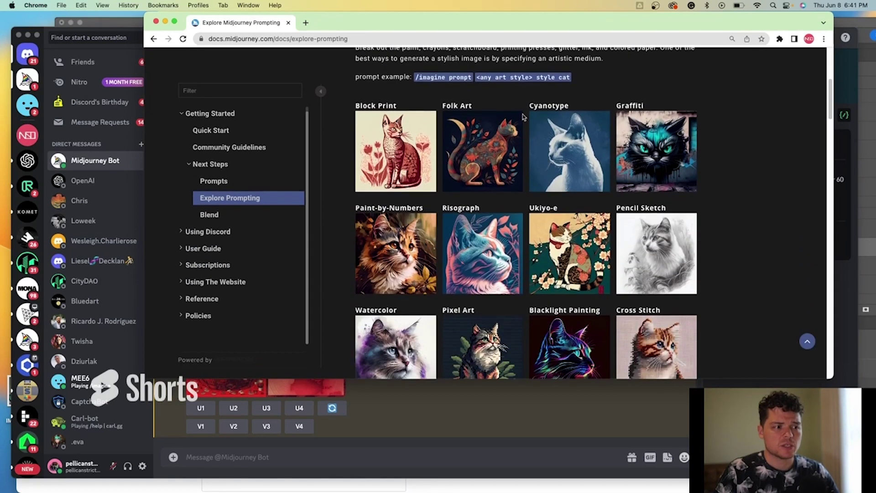
{"action": "scroll", "coordinate": [621, 233], "scroll_direction": "down", "scroll_amount": 15}
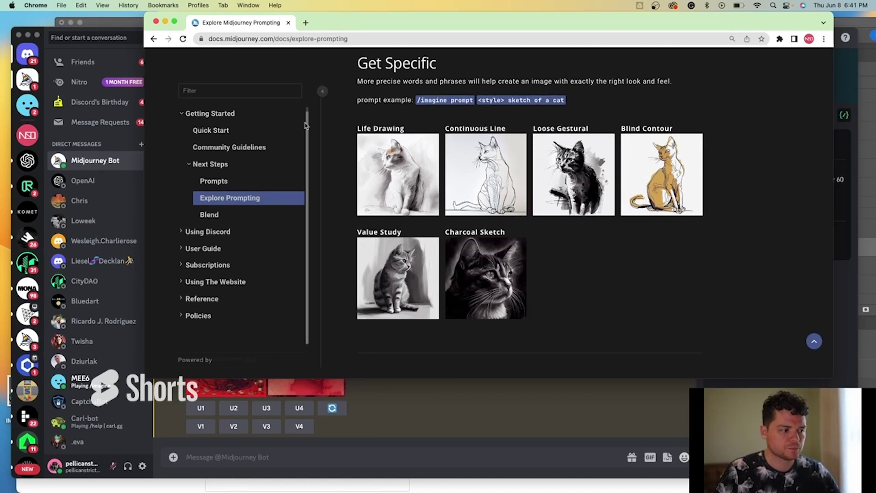
Check the map results in Discord, then copy 'Risograph' from Pick A Medium.
{"action": "left_click", "coordinate": [452, 437]}
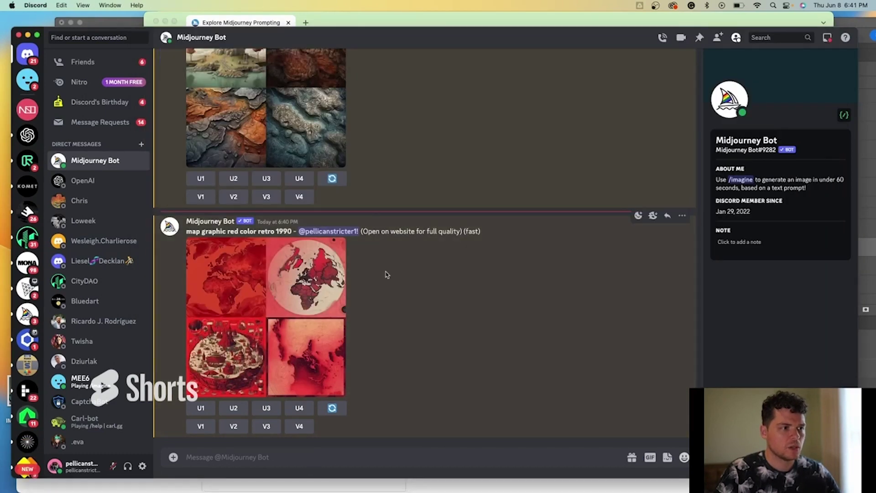
{"action": "left_click", "coordinate": [228, 22]}
{"action": "scroll", "coordinate": [557, 285], "scroll_direction": "up", "scroll_amount": 3}
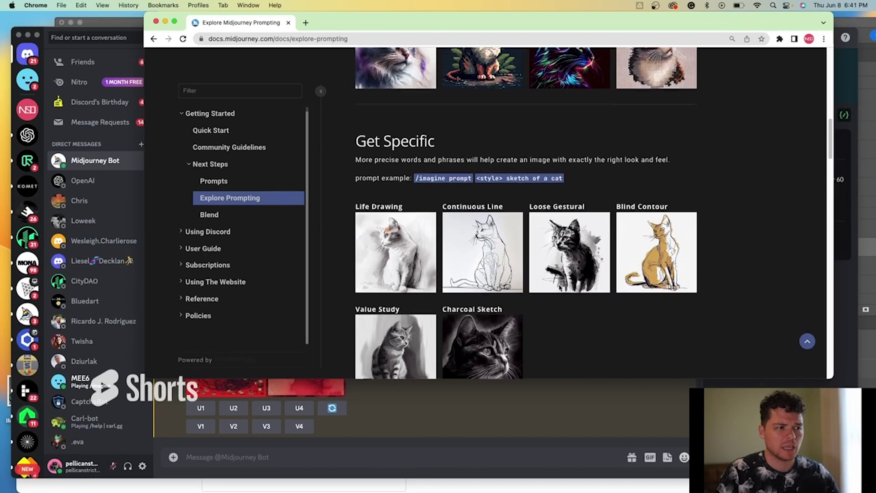
{"action": "scroll", "coordinate": [561, 287], "scroll_direction": "up", "scroll_amount": 9}
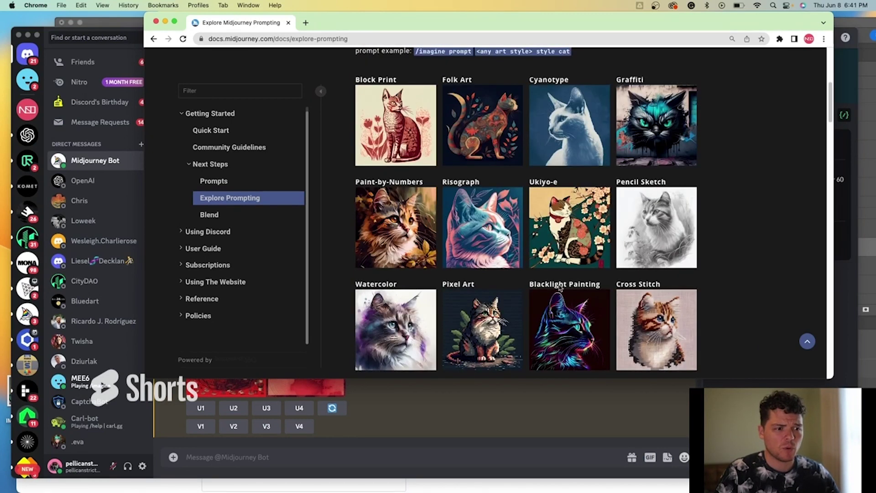
{"action": "scroll", "coordinate": [560, 286], "scroll_direction": "up", "scroll_amount": 2}
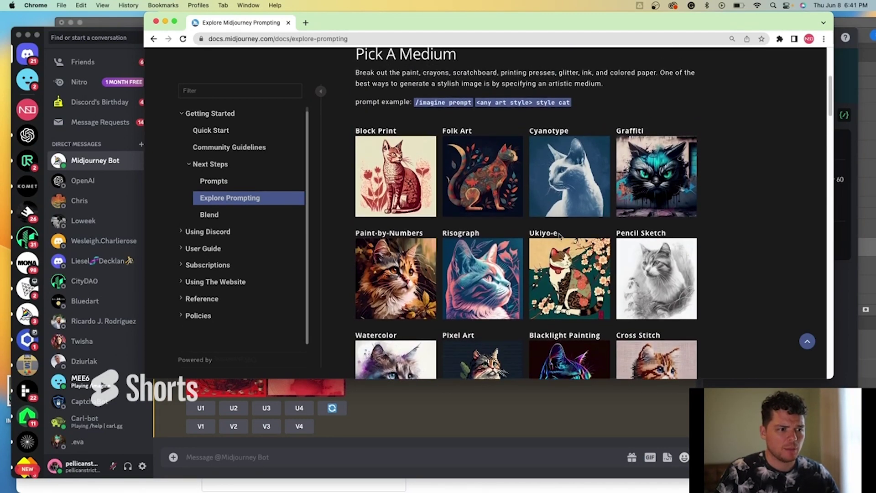
{"action": "left_click_drag", "start_coordinate": [559, 234], "coordinate": [442, 235]}
{"action": "key", "text": "super+c"}
Start an /imagine prompt beginning 'Risograph map of atlanta' in the bot chat.
{"action": "left_click", "coordinate": [346, 464]}
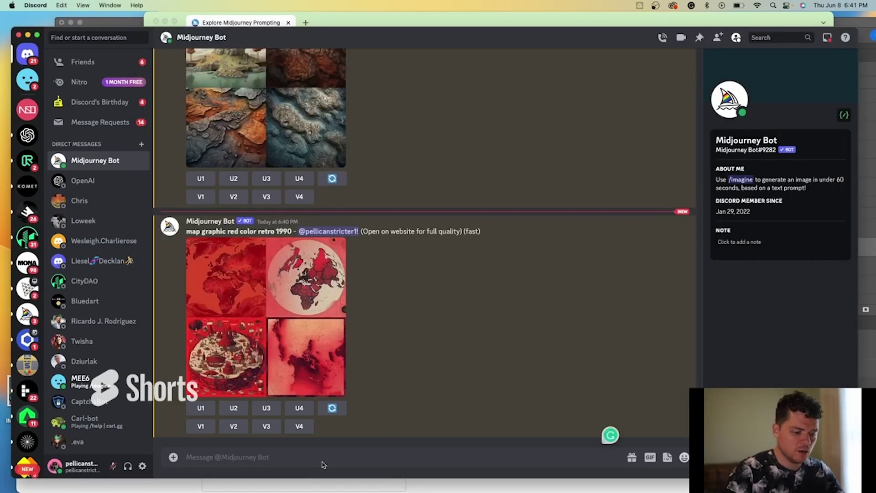
{"action": "type", "text": "/im"}
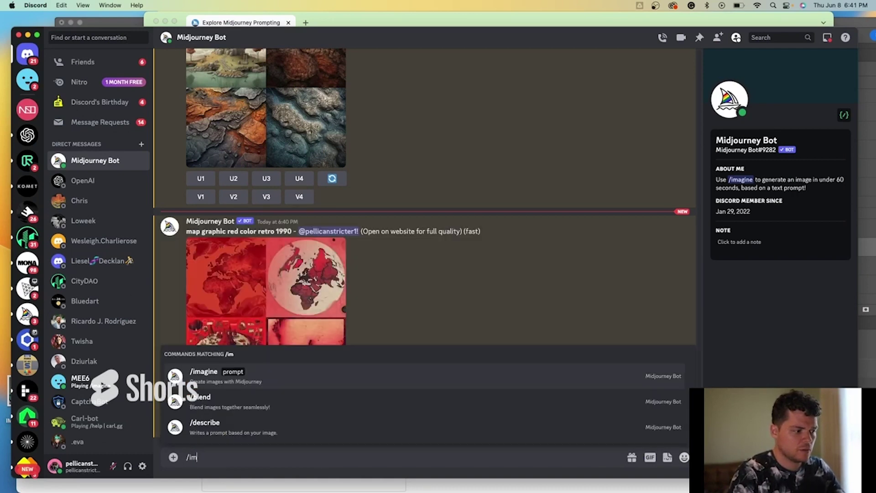
{"action": "left_click", "coordinate": [320, 375]}
{"action": "type", "text": "Risograph"}
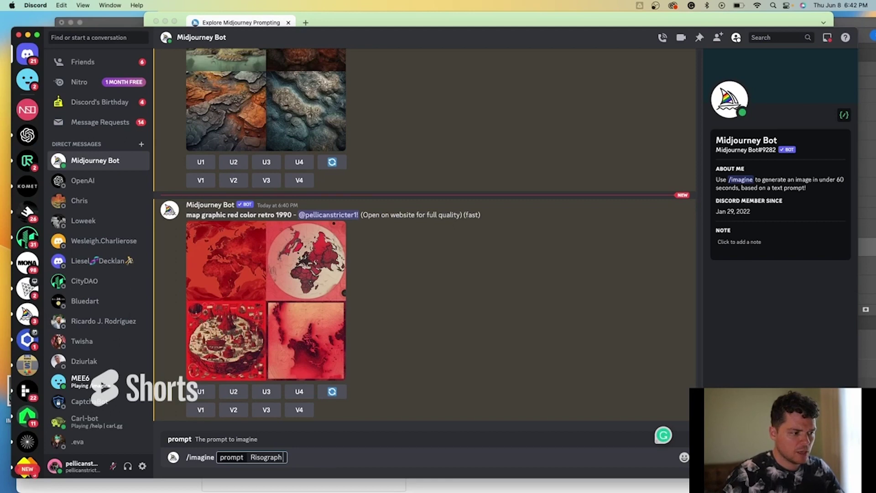
{"action": "type", "text": " map of atlanta"}
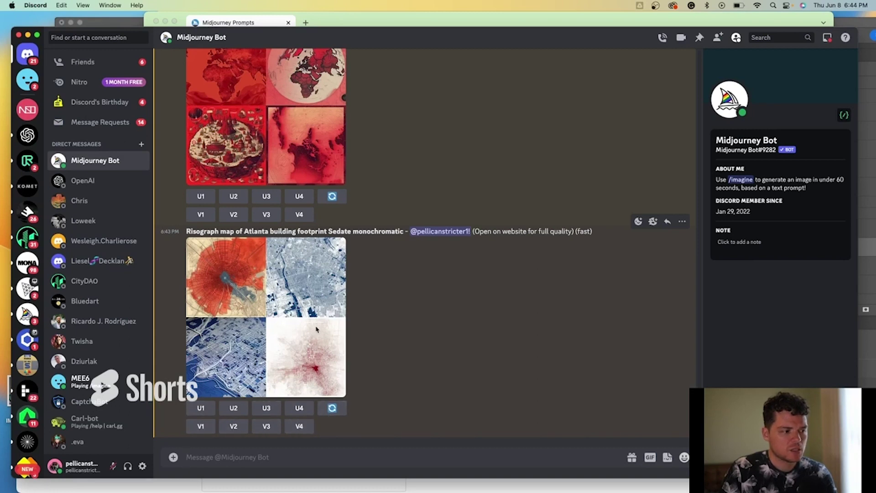
Request variations of Atlanta maps #4 and #3.
{"action": "left_click", "coordinate": [303, 429]}
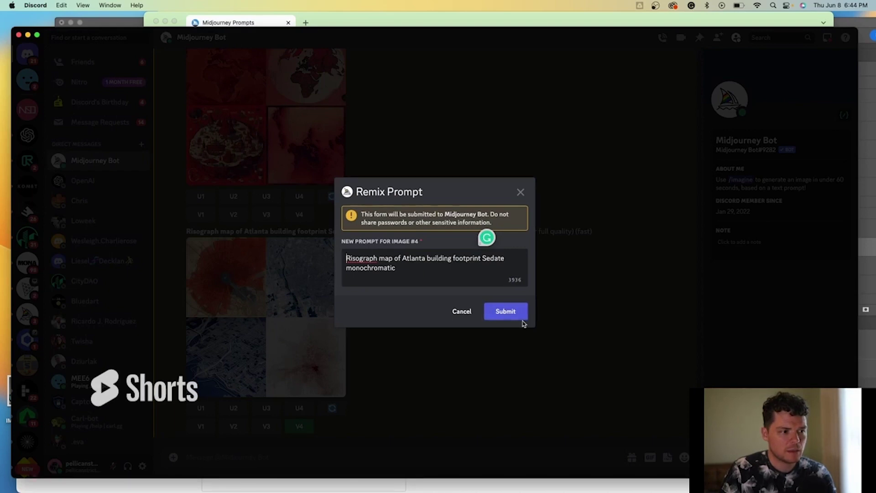
{"action": "left_click", "coordinate": [520, 315]}
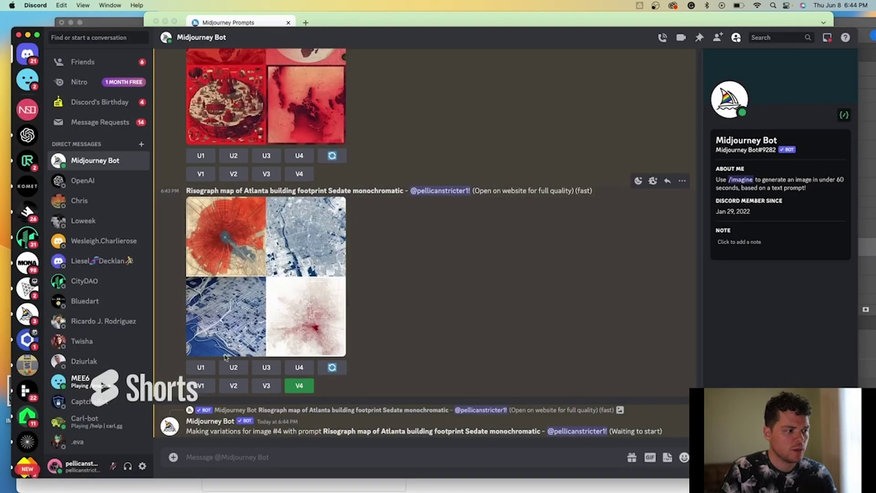
{"action": "left_click", "coordinate": [274, 388]}
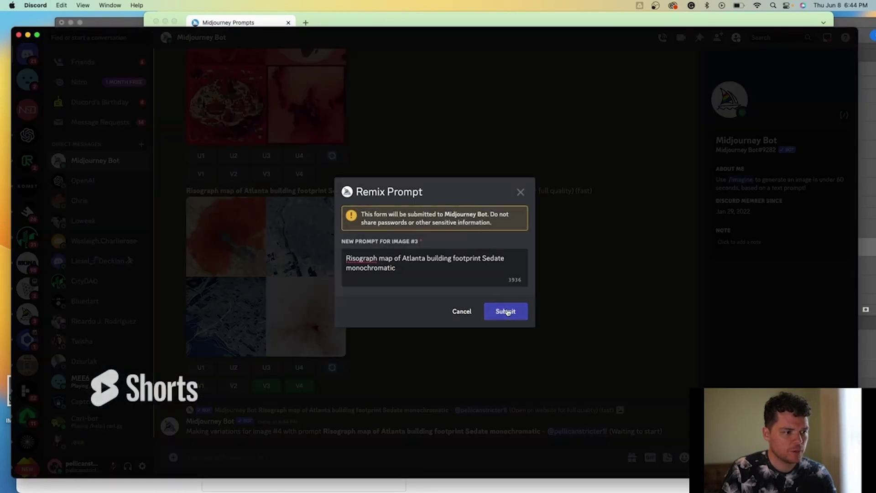
{"action": "left_click", "coordinate": [505, 311]}
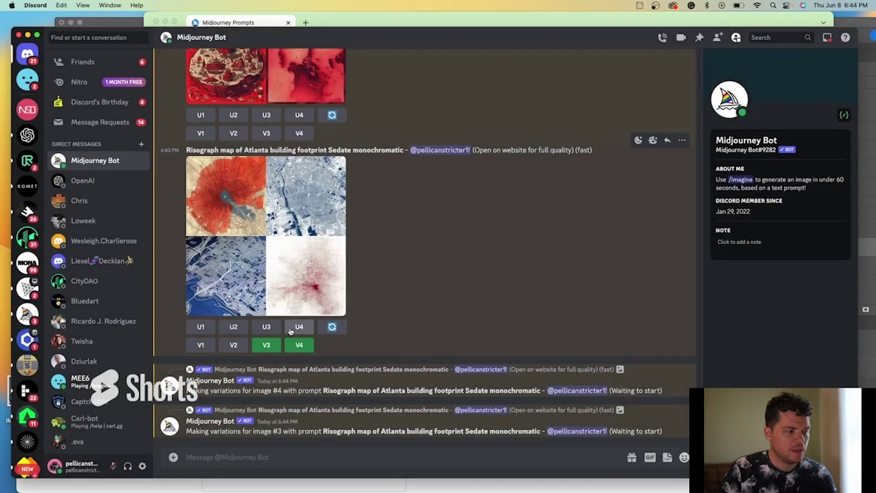
Upscale Atlanta maps #3 and #4 and view the fourth enlarged.
{"action": "left_click", "coordinate": [268, 328]}
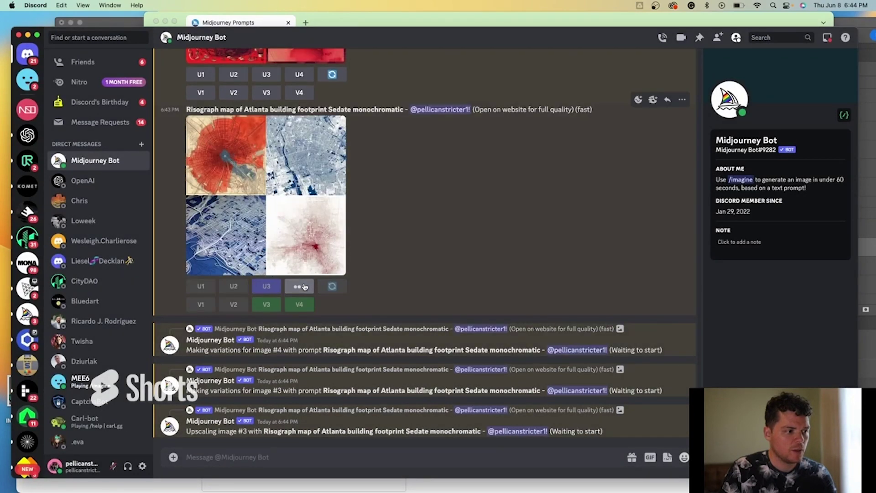
{"action": "left_click", "coordinate": [302, 286]}
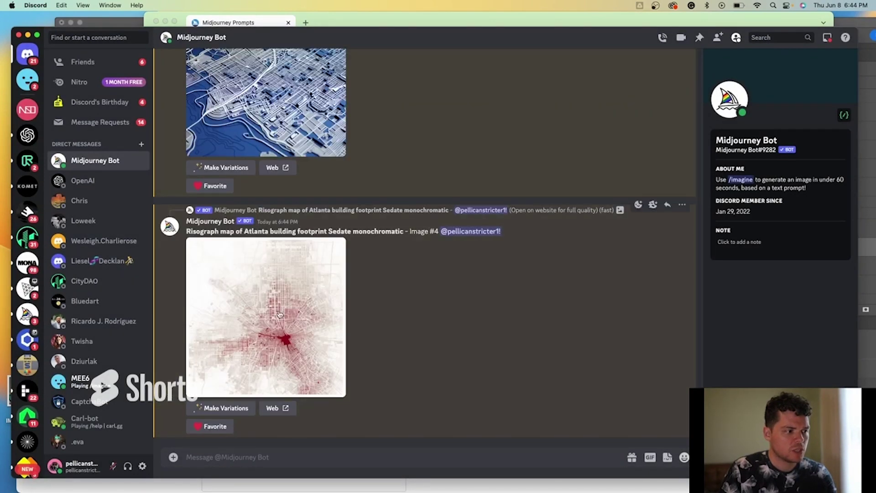
{"action": "left_click", "coordinate": [279, 356]}
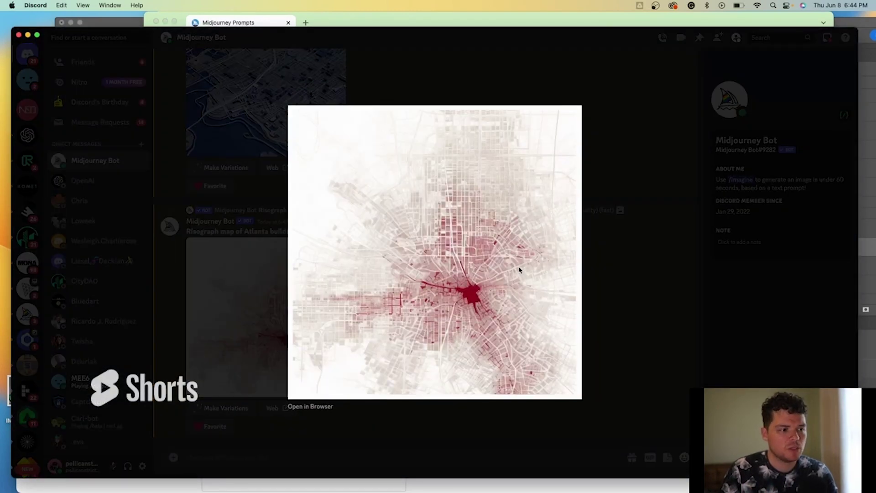
Close the viewer, upscale the first Atlanta map and request remixed variations of it.
{"action": "left_click", "coordinate": [611, 304]}
{"action": "scroll", "coordinate": [327, 213], "scroll_direction": "up", "scroll_amount": 5}
{"action": "scroll", "coordinate": [327, 213], "scroll_direction": "up", "scroll_amount": 10}
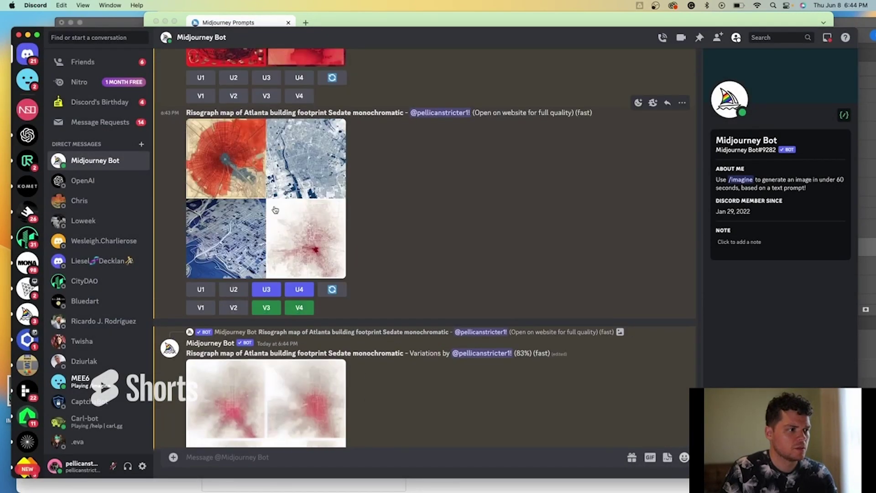
{"action": "left_click", "coordinate": [202, 292]}
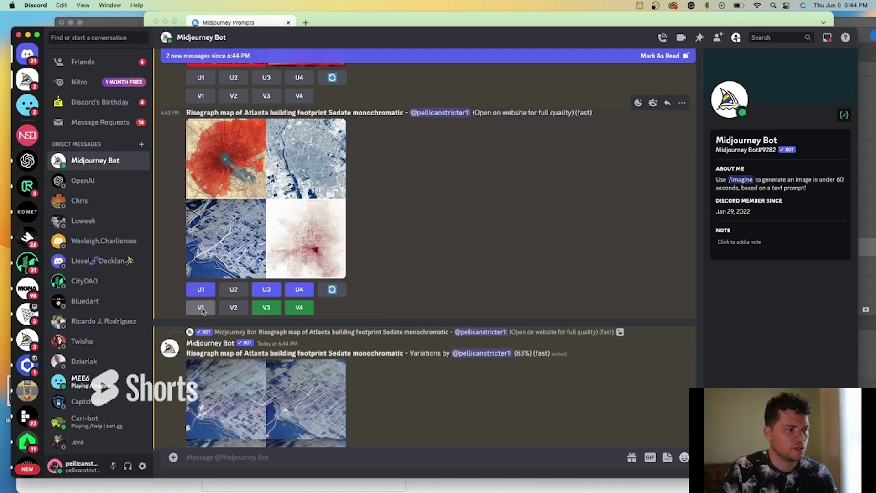
{"action": "left_click", "coordinate": [201, 307]}
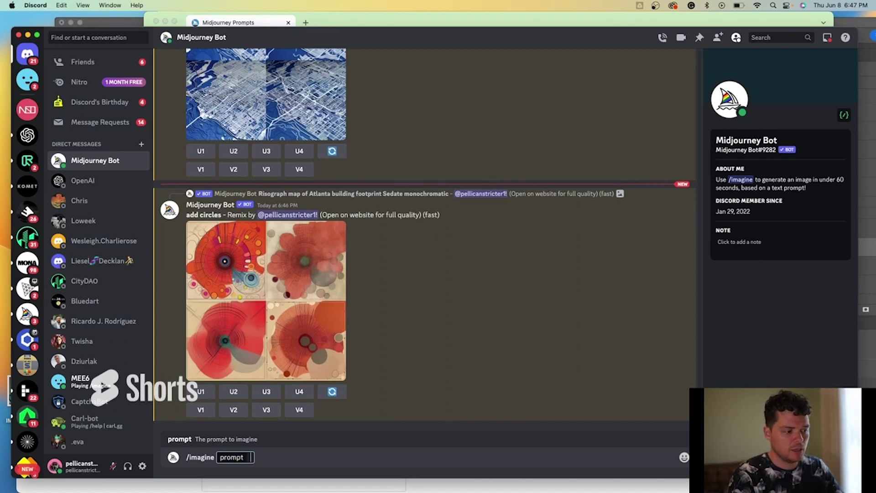
Submit the prompt 'gradient texture pattern monochromatic' and review earlier results.
{"action": "type", "text": "gradient"}
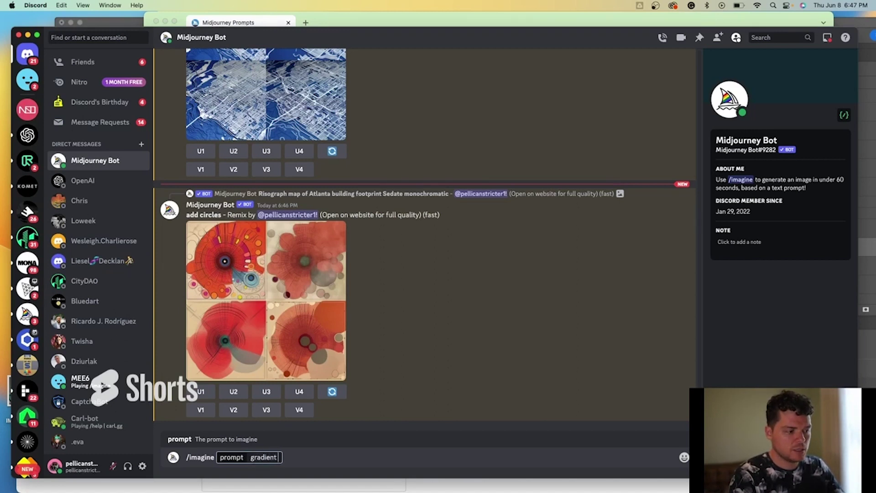
{"action": "type", "text": " textu"}
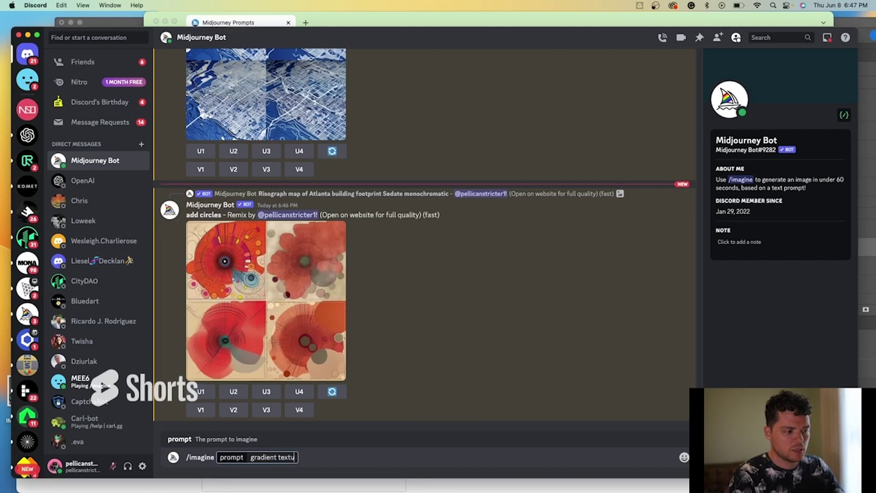
{"action": "type", "text": "re pattern"}
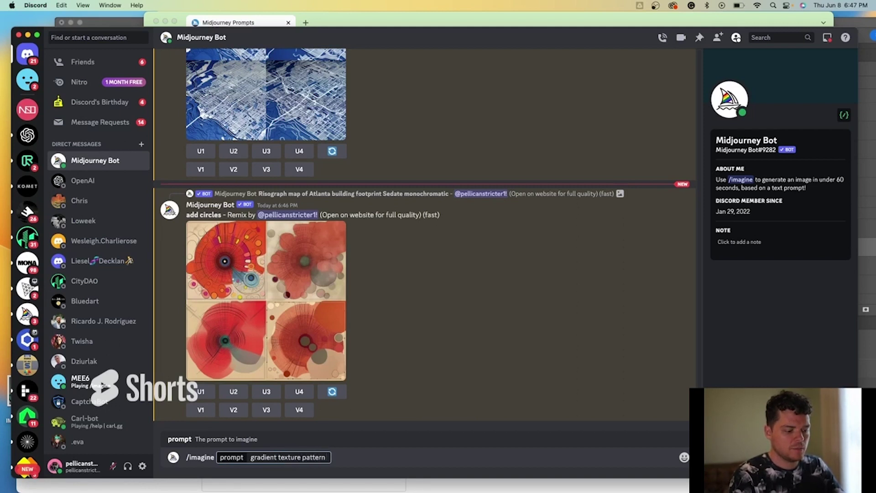
{"action": "type", "text": " monochro"}
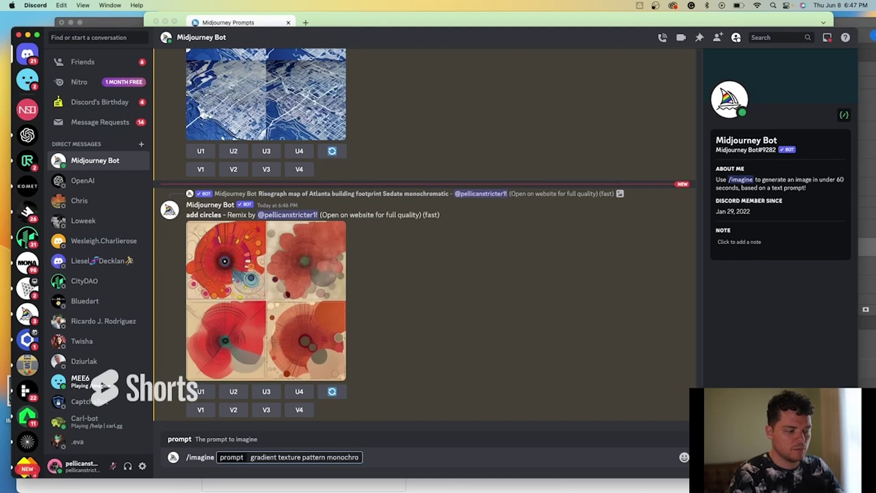
{"action": "type", "text": "matic"}
{"action": "key", "text": "Return"}
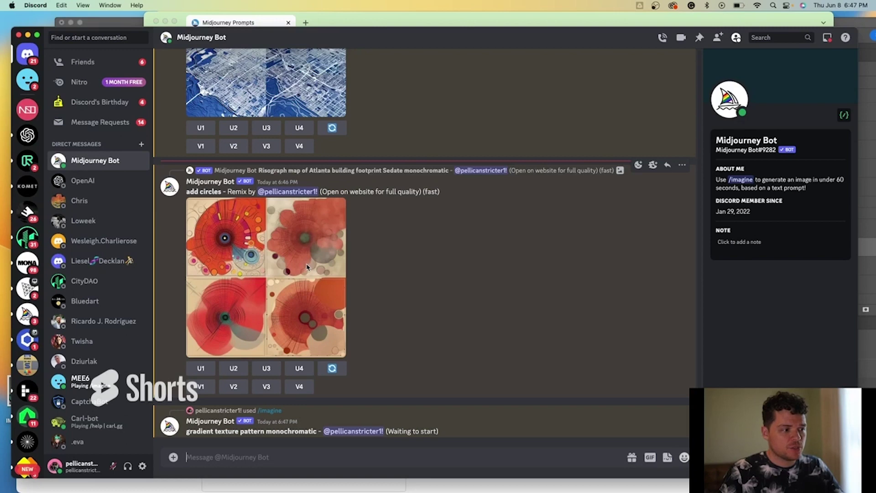
{"action": "scroll", "coordinate": [307, 267], "scroll_direction": "up", "scroll_amount": 4}
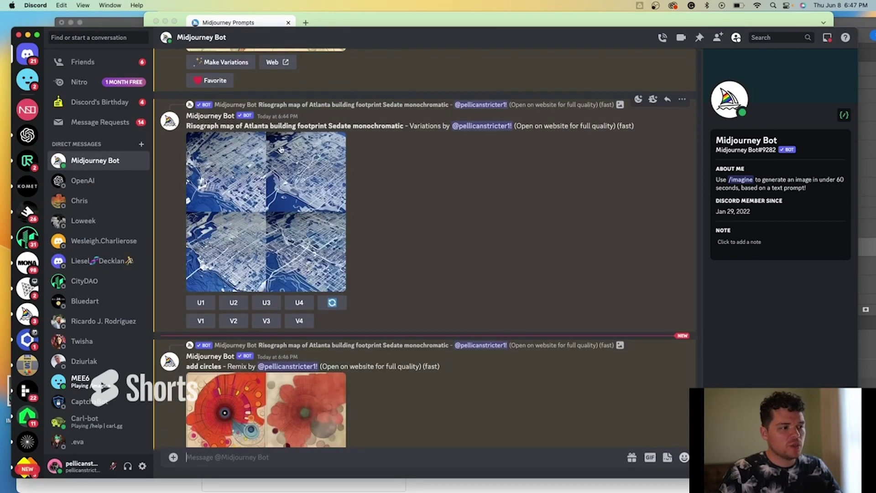
{"action": "scroll", "coordinate": [363, 192], "scroll_direction": "up", "scroll_amount": 5}
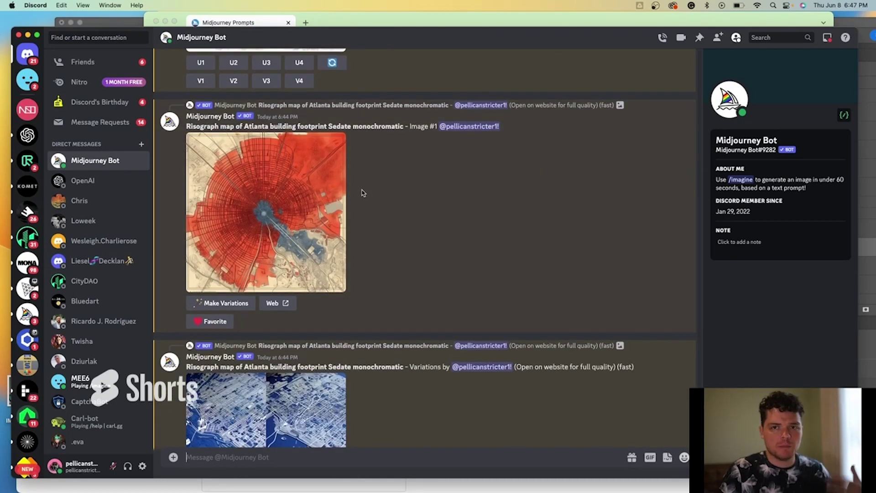
{"action": "scroll", "coordinate": [383, 285], "scroll_direction": "down", "scroll_amount": 12}
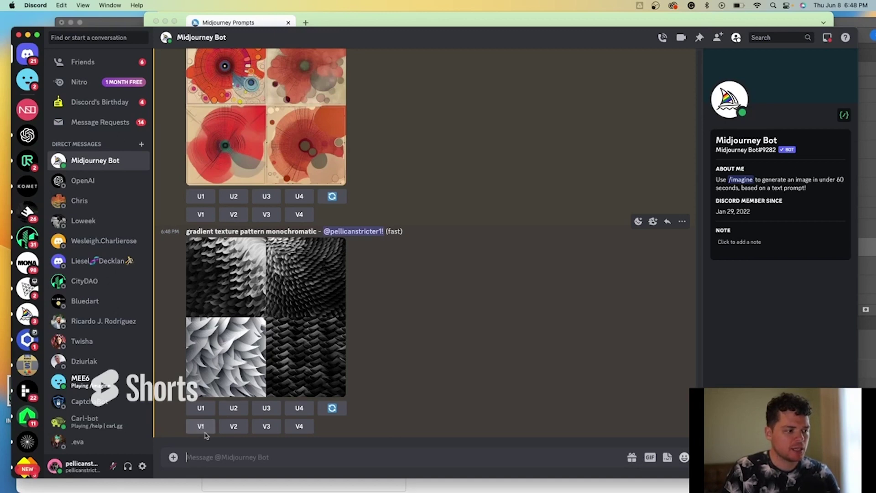
Remix texture #3 with the prompt 'light reddish gradient texture', then switch applications.
{"action": "left_click", "coordinate": [274, 431]}
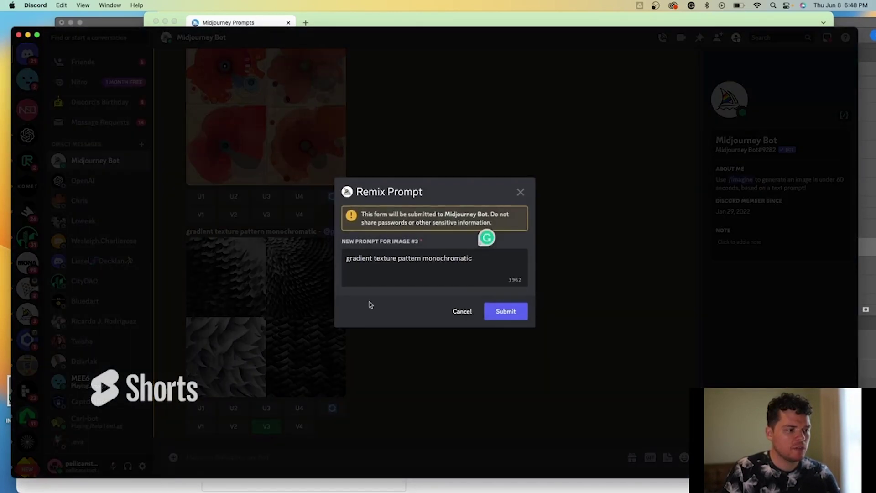
{"action": "left_click_drag", "start_coordinate": [483, 258], "coordinate": [276, 255]}
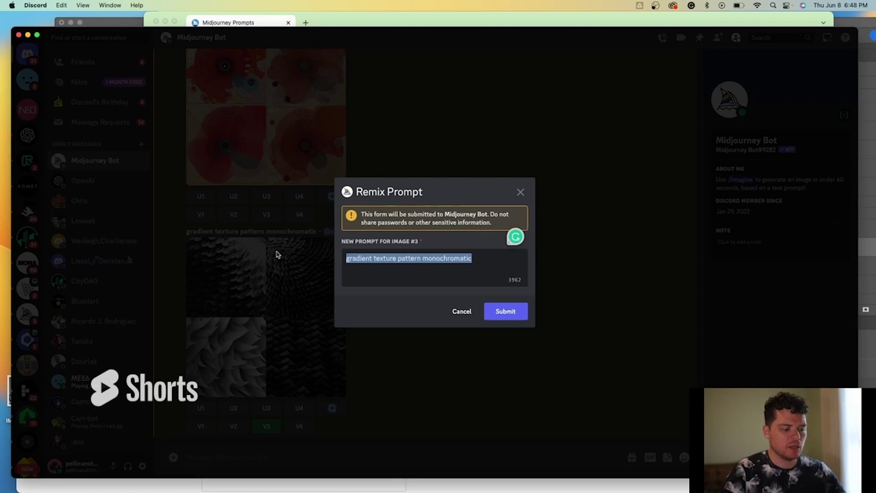
{"action": "type", "text": "light reddish gradient te"}
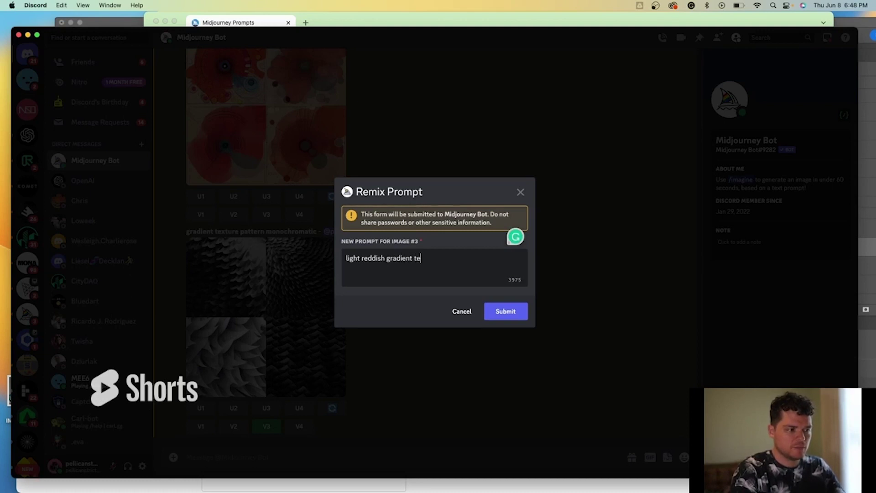
{"action": "type", "text": "xture"}
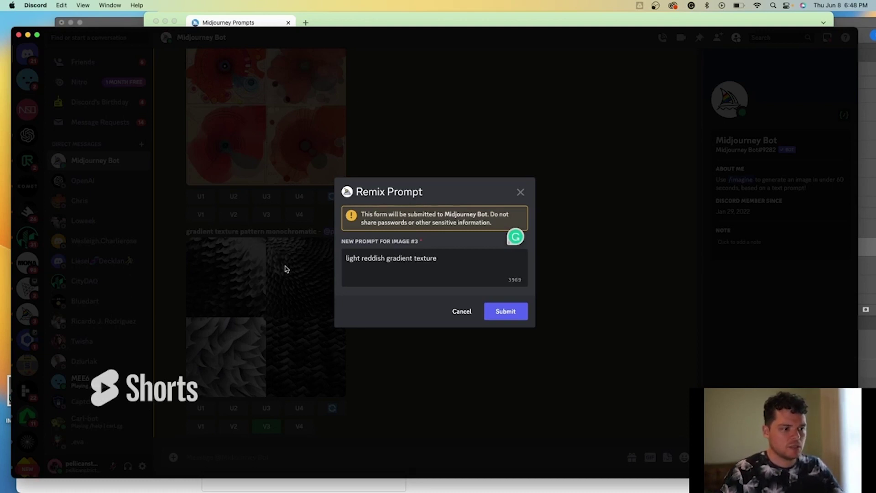
{"action": "left_click", "coordinate": [515, 312]}
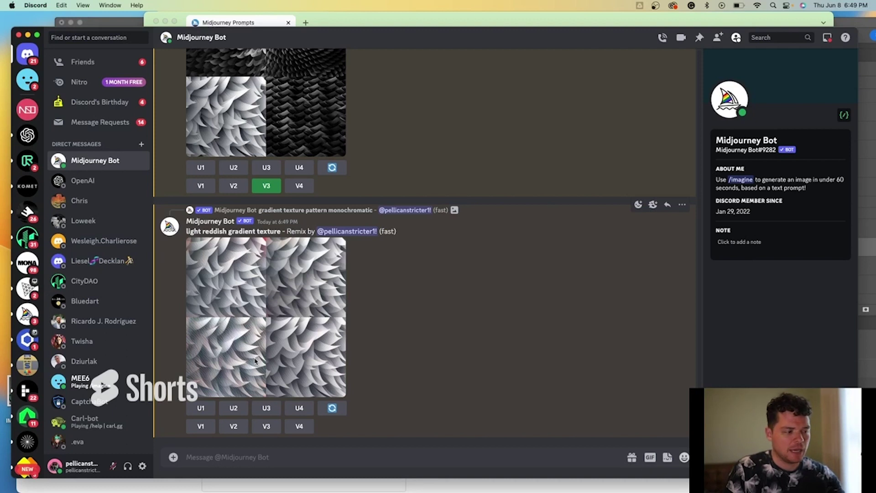
{"action": "left_click", "coordinate": [267, 461]}
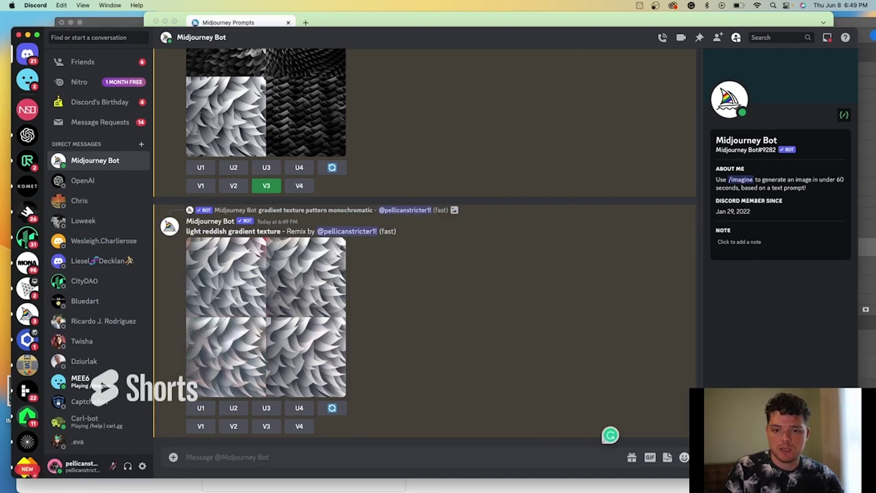
{"action": "key", "text": "super+Tab"}
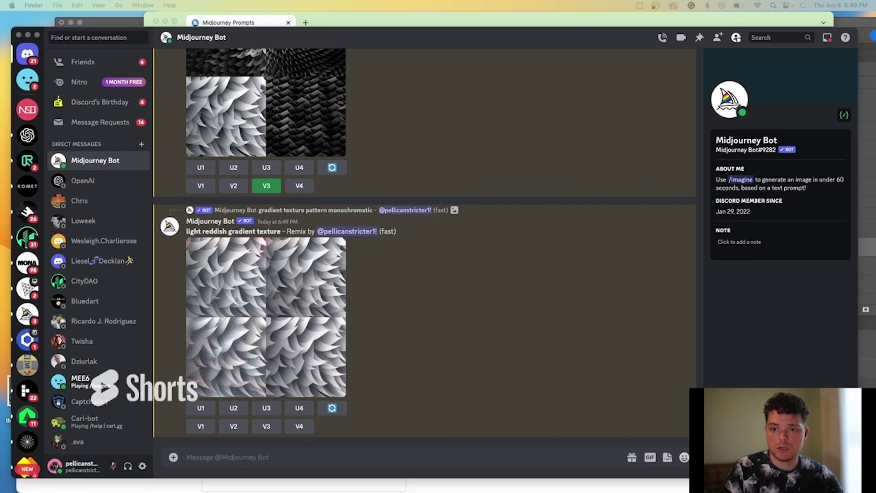
Copy the link of the posted sketch image.
{"action": "right_click", "coordinate": [269, 320]}
{"action": "left_click", "coordinate": [528, 322]}
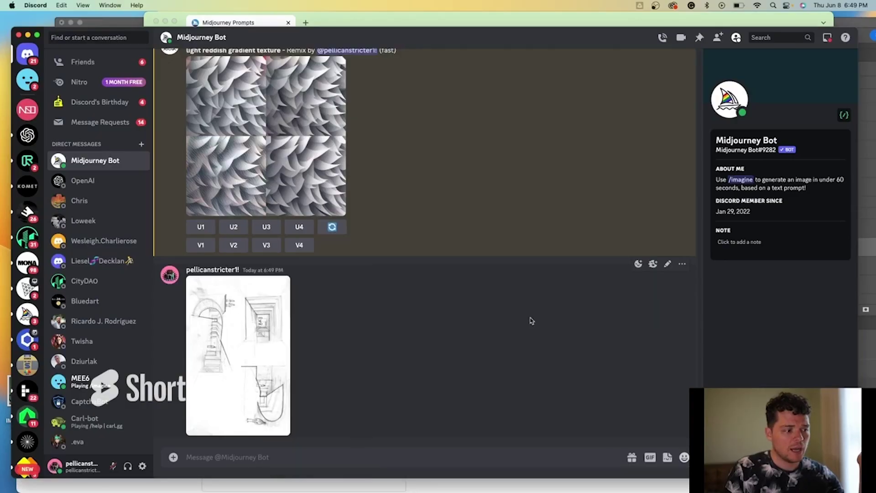
{"action": "right_click", "coordinate": [242, 305]}
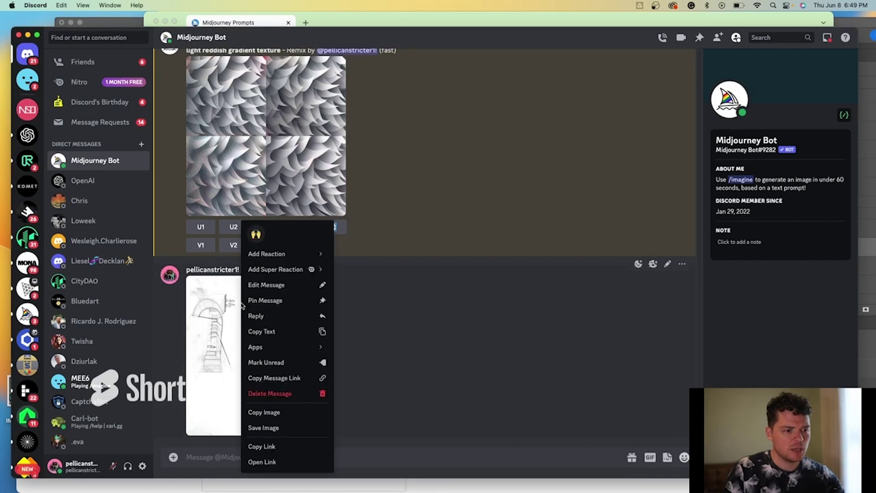
{"action": "left_click", "coordinate": [303, 446]}
Submit an /imagine prompt with the sketch link followed by 'Block Print'.
{"action": "type", "text": "/i"}
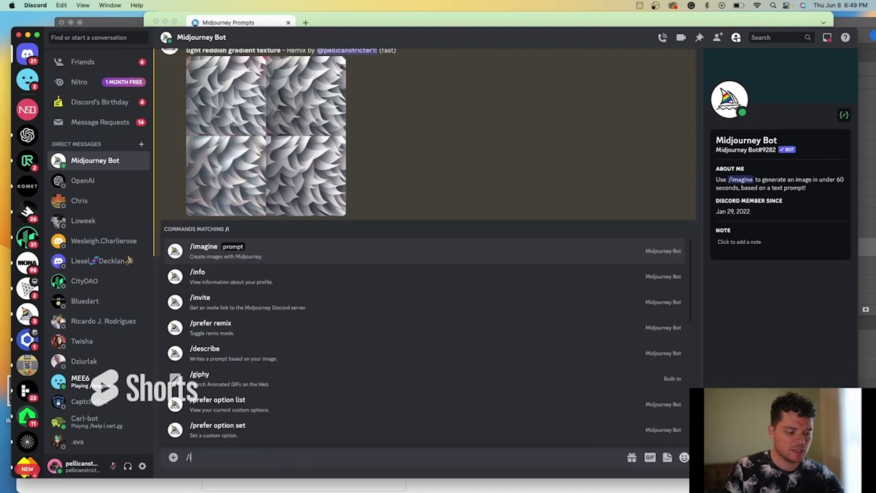
{"action": "left_click", "coordinate": [243, 249]}
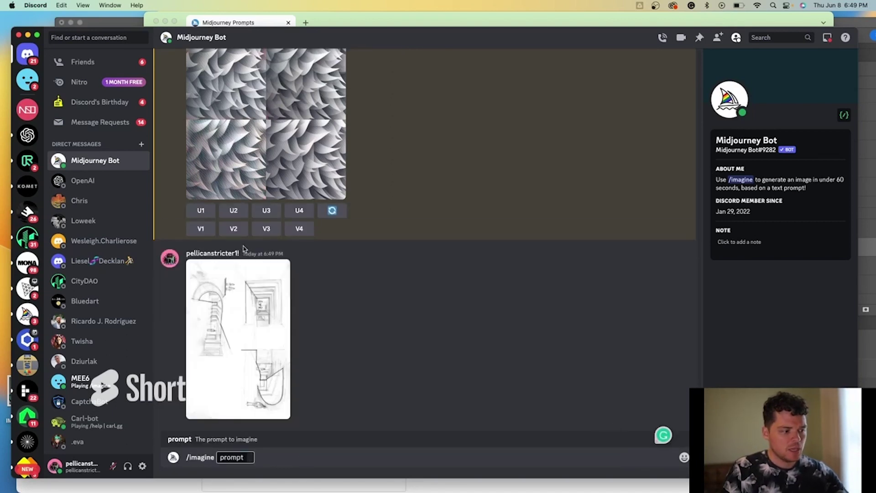
{"action": "key", "text": "super+v"}
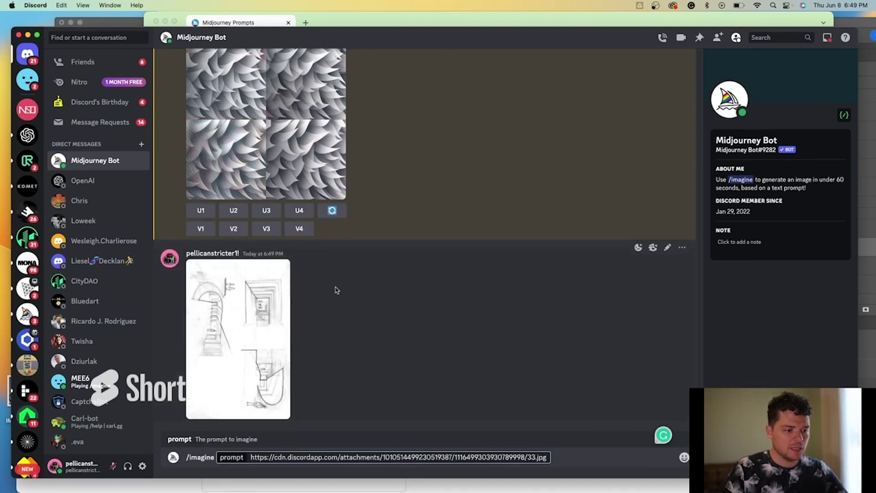
{"action": "type", "text": "enhance"}
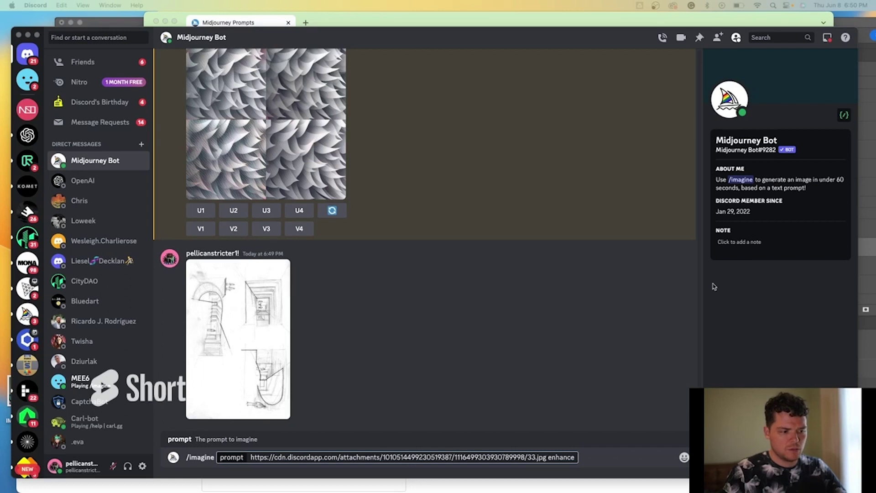
{"action": "left_click", "coordinate": [576, 455]}
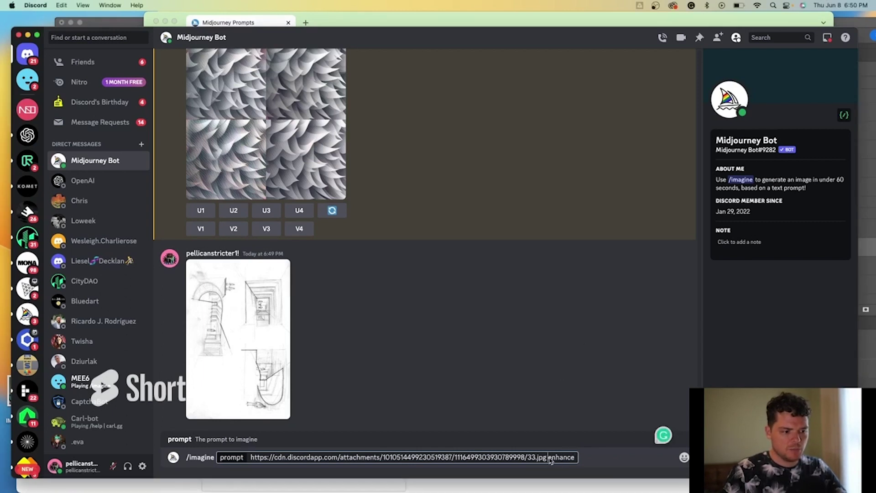
{"action": "left_click_drag", "start_coordinate": [548, 458], "coordinate": [578, 462]}
{"action": "type", "text": "Block Print"}
{"action": "key", "text": "Return"}
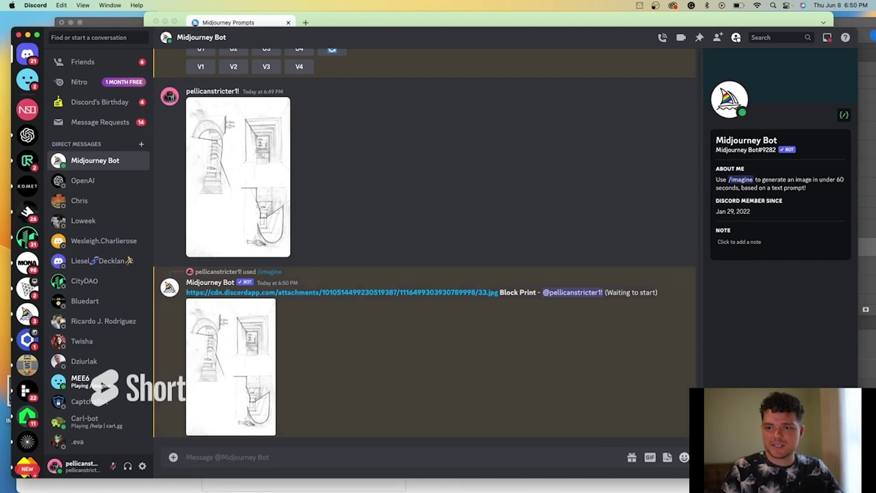
Bring the docs window over the chat and scroll through the Parameter List page.
{"action": "left_click_drag", "start_coordinate": [875, 73], "coordinate": [422, 72]}
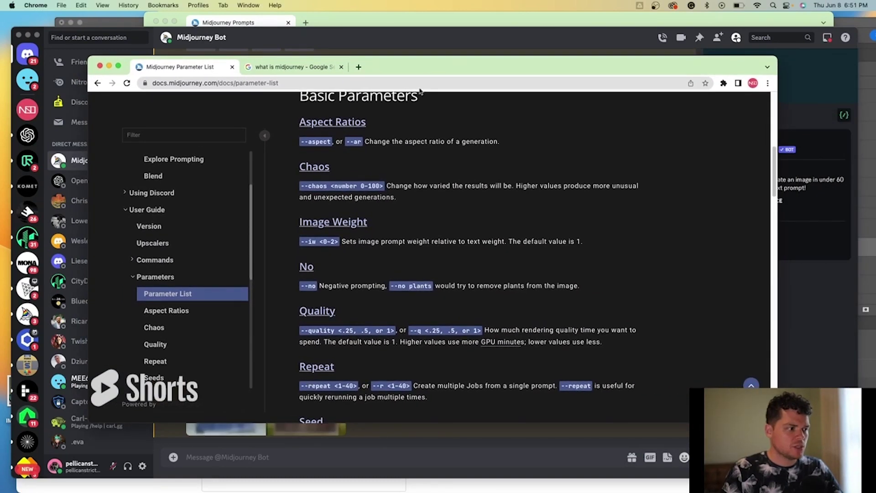
{"action": "scroll", "coordinate": [399, 343], "scroll_direction": "down", "scroll_amount": 1}
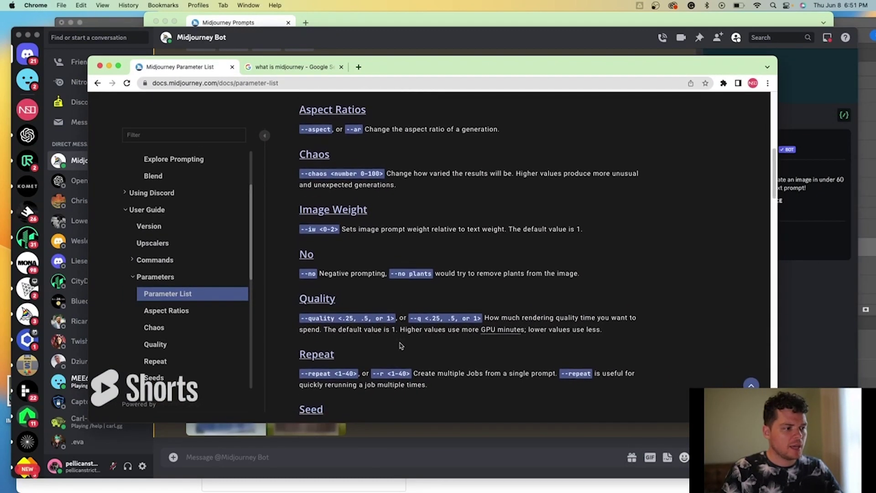
{"action": "scroll", "coordinate": [400, 342], "scroll_direction": "up", "scroll_amount": 6}
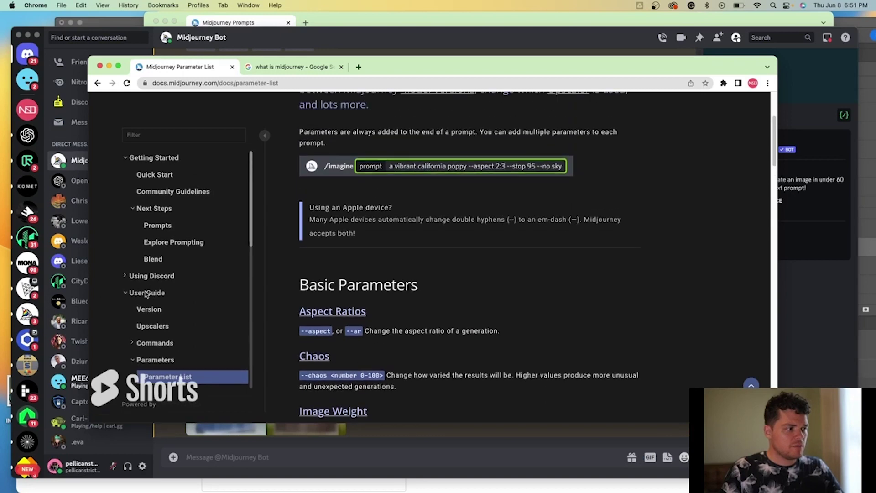
{"action": "scroll", "coordinate": [155, 285], "scroll_direction": "down", "scroll_amount": 3}
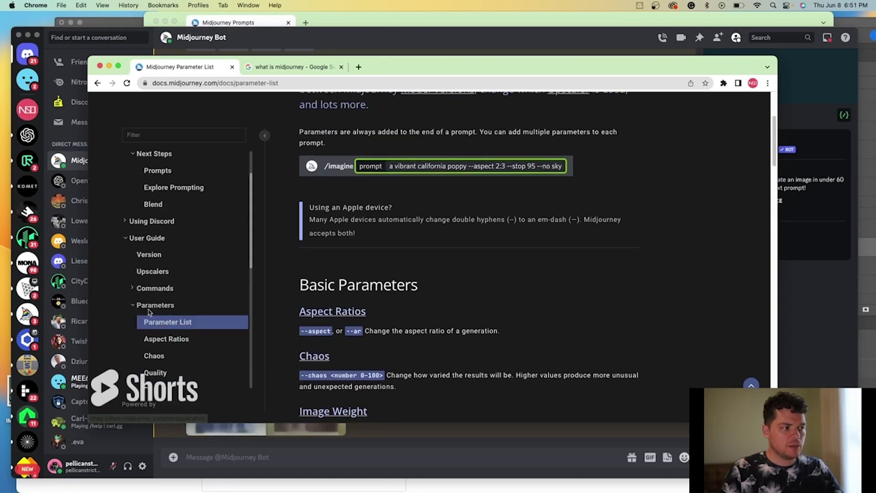
{"action": "scroll", "coordinate": [199, 327], "scroll_direction": "down", "scroll_amount": 1}
{"action": "scroll", "coordinate": [528, 316], "scroll_direction": "down", "scroll_amount": 7}
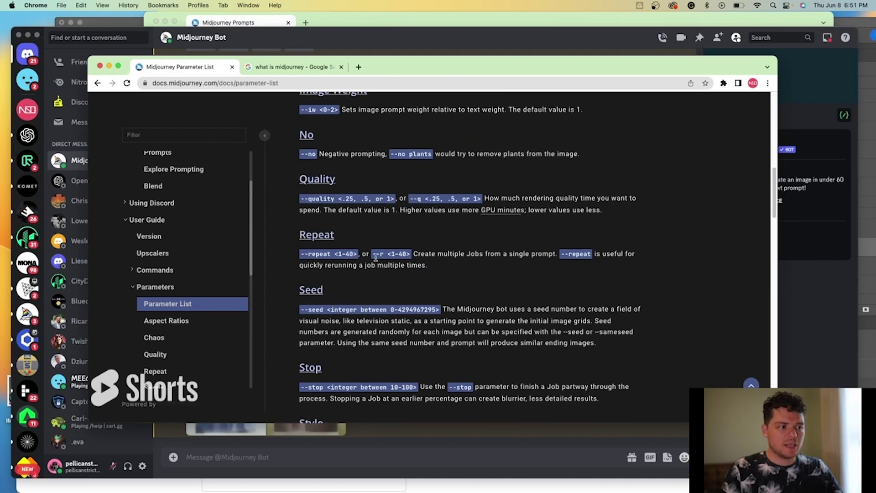
{"action": "scroll", "coordinate": [449, 261], "scroll_direction": "down", "scroll_amount": 3}
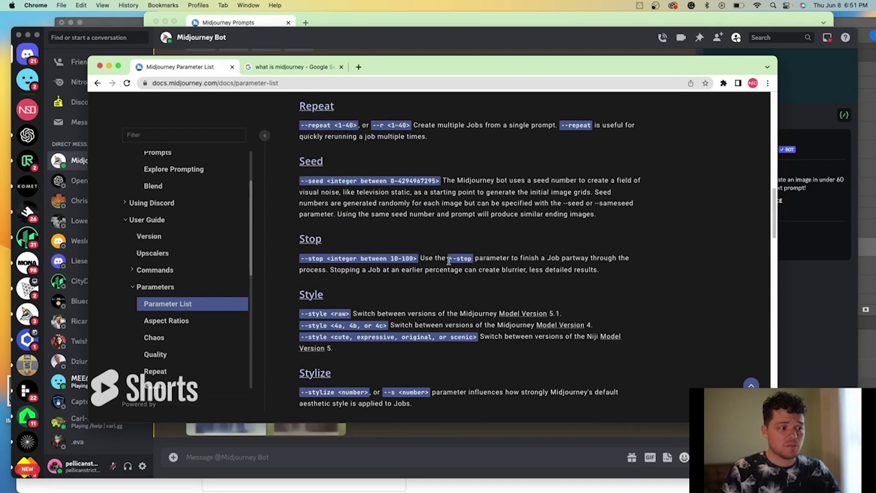
{"action": "scroll", "coordinate": [450, 261], "scroll_direction": "down", "scroll_amount": 7}
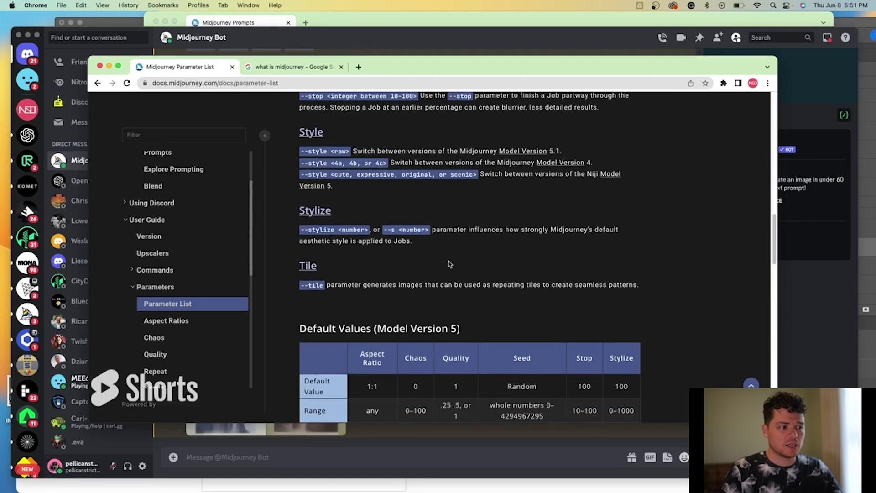
{"action": "scroll", "coordinate": [450, 264], "scroll_direction": "down", "scroll_amount": 1}
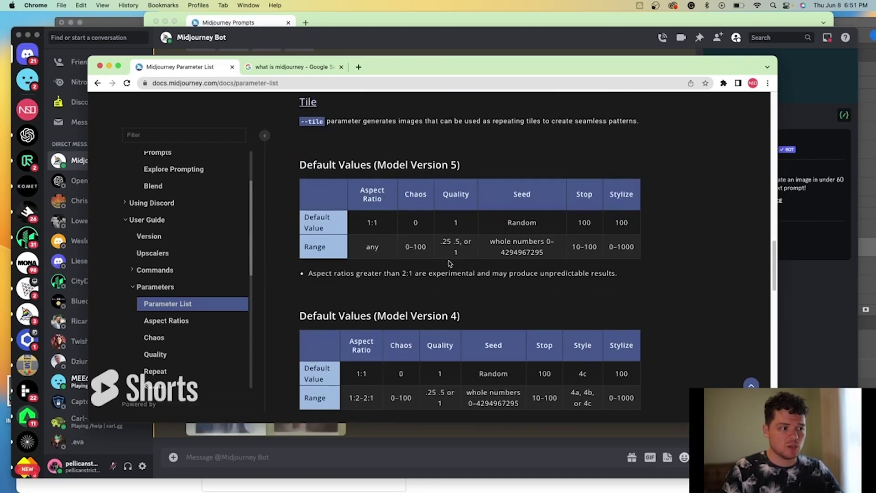
{"action": "scroll", "coordinate": [450, 264], "scroll_direction": "down", "scroll_amount": 2}
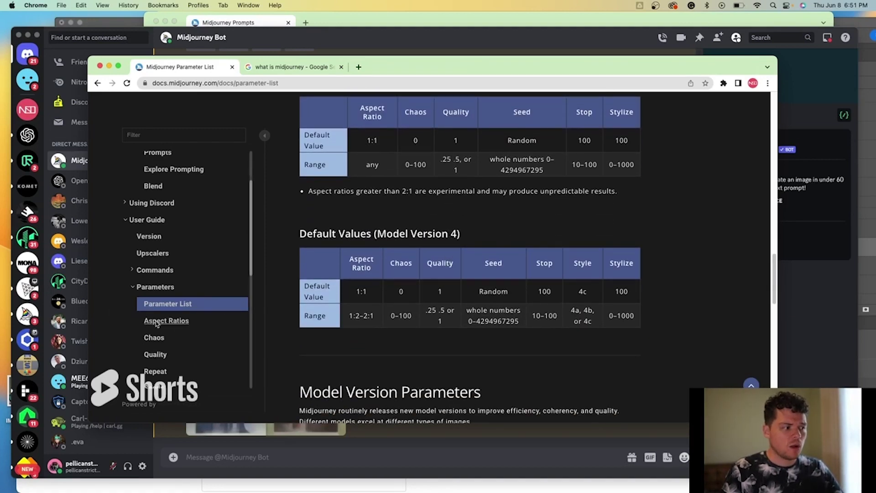
{"action": "scroll", "coordinate": [180, 338], "scroll_direction": "down", "scroll_amount": 2}
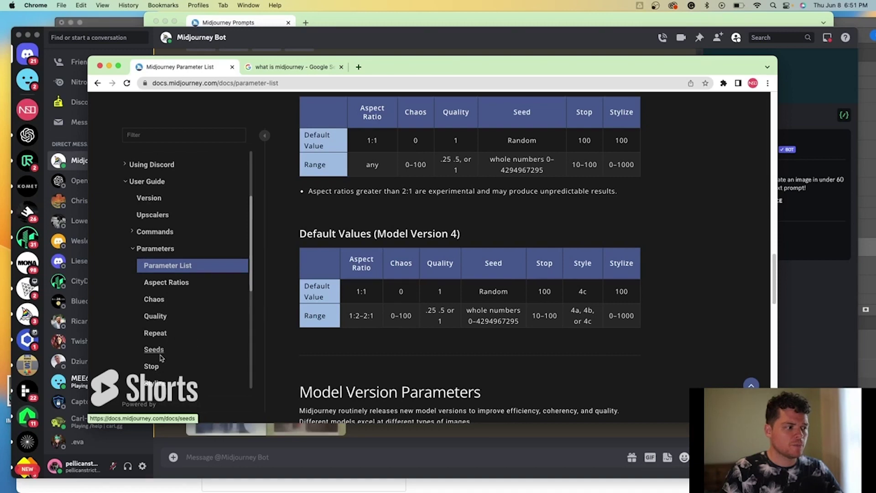
{"action": "scroll", "coordinate": [160, 351], "scroll_direction": "down", "scroll_amount": 2}
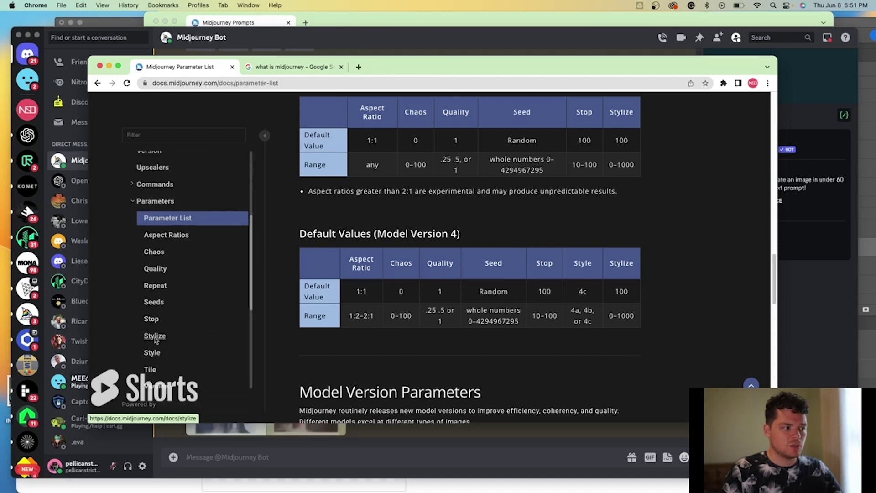
Open the Stylize parameter page and move the docs window aside.
{"action": "left_click", "coordinate": [156, 311]}
{"action": "left_click", "coordinate": [155, 366]}
{"action": "scroll", "coordinate": [466, 336], "scroll_direction": "down", "scroll_amount": 6}
{"action": "scroll", "coordinate": [466, 336], "scroll_direction": "down", "scroll_amount": 12}
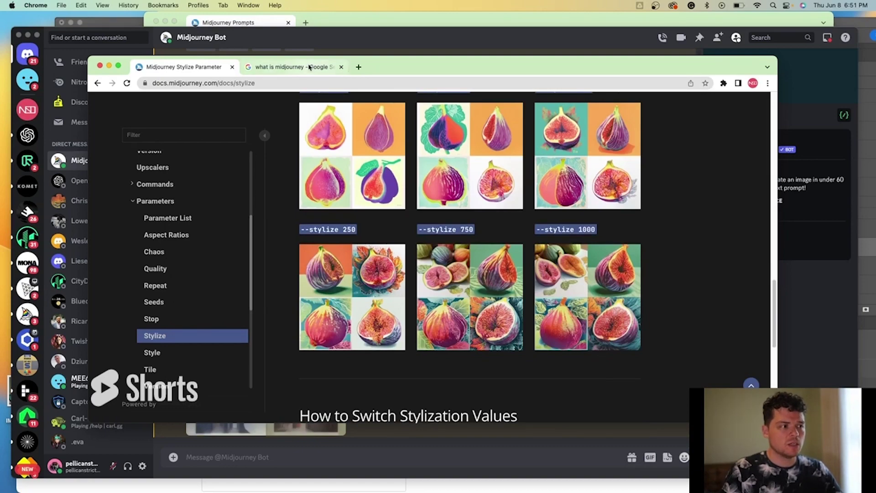
{"action": "left_click_drag", "start_coordinate": [422, 67], "coordinate": [416, 54]}
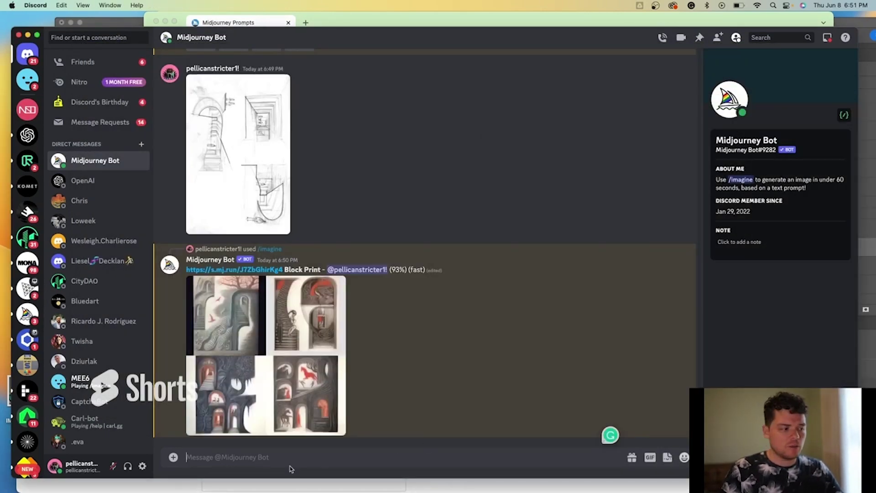
Start a /blend with the 2020-09-21_1443411.jpg sketch as the first image.
{"action": "type", "text": "/"}
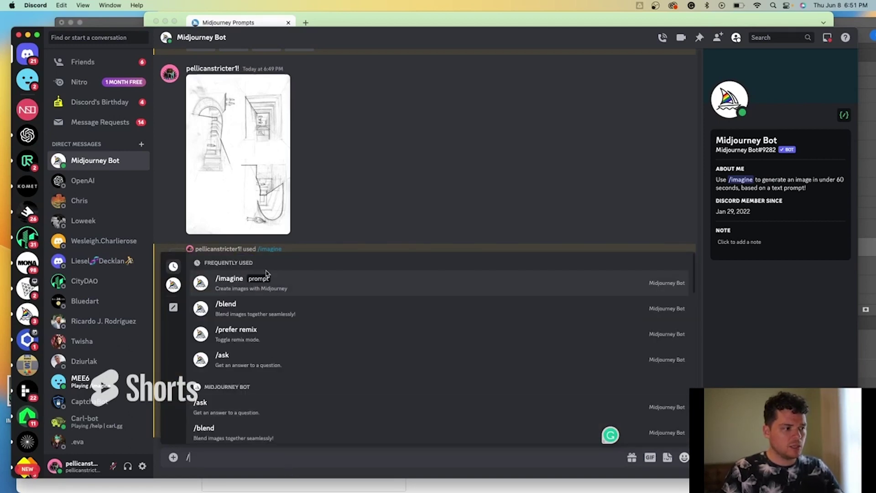
{"action": "left_click", "coordinate": [286, 306]}
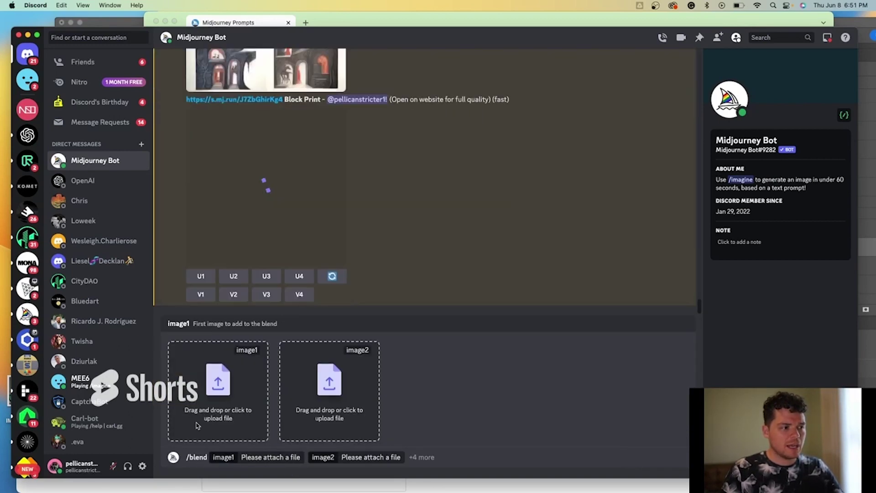
{"action": "left_click", "coordinate": [214, 406]}
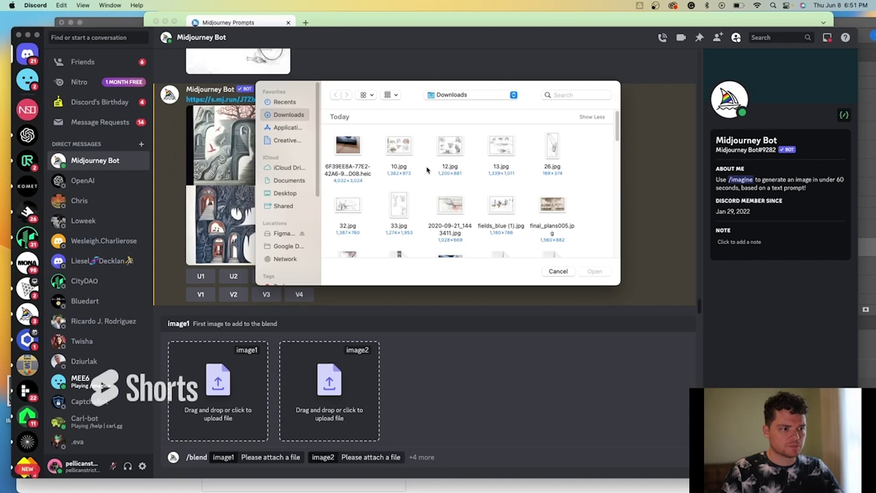
{"action": "left_click", "coordinate": [451, 213]}
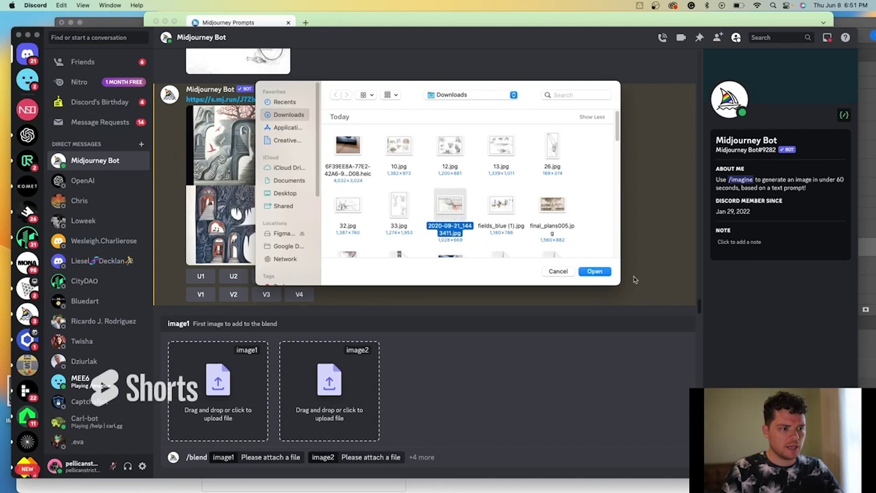
{"action": "left_click", "coordinate": [601, 273]}
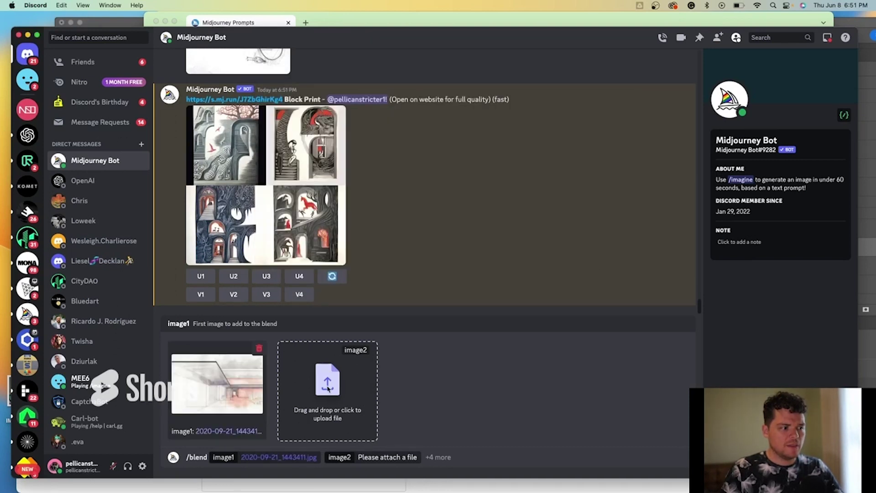
Copy the Atlanta map image from the chat and add it as the second blend image.
{"action": "left_click", "coordinate": [328, 383]}
{"action": "scroll", "coordinate": [448, 182], "scroll_direction": "down", "scroll_amount": 2}
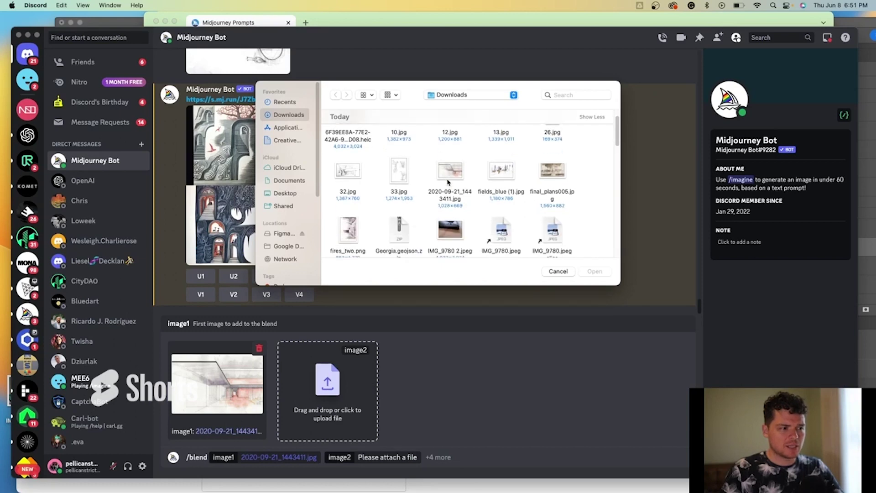
{"action": "left_click", "coordinate": [558, 271]}
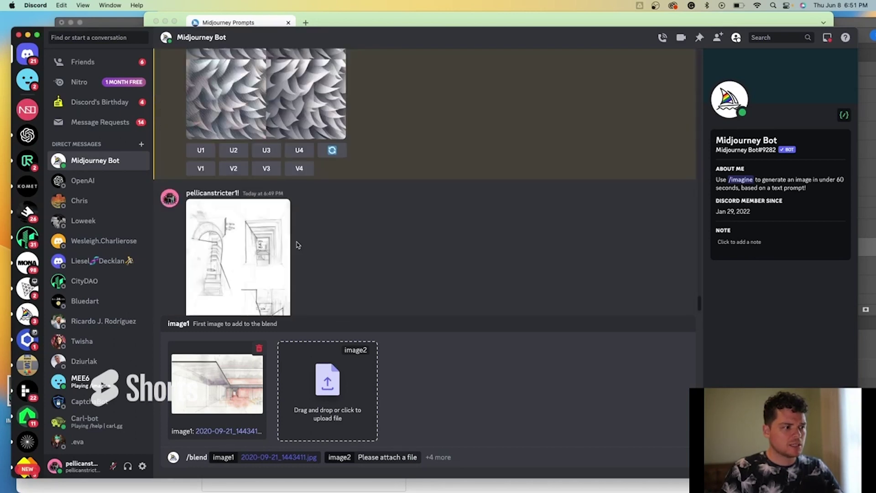
{"action": "scroll", "coordinate": [296, 245], "scroll_direction": "up", "scroll_amount": 5}
{"action": "scroll", "coordinate": [297, 245], "scroll_direction": "up", "scroll_amount": 3}
{"action": "scroll", "coordinate": [234, 226], "scroll_direction": "up", "scroll_amount": 10}
{"action": "scroll", "coordinate": [233, 229], "scroll_direction": "down", "scroll_amount": 10}
{"action": "scroll", "coordinate": [234, 228], "scroll_direction": "up", "scroll_amount": 10}
{"action": "scroll", "coordinate": [274, 196], "scroll_direction": "down", "scroll_amount": 3}
{"action": "right_click", "coordinate": [310, 163]}
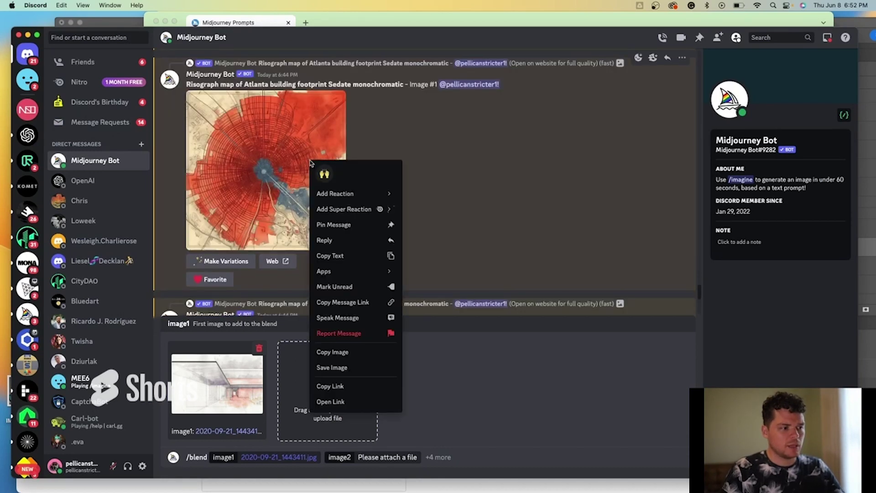
{"action": "left_click", "coordinate": [384, 355]}
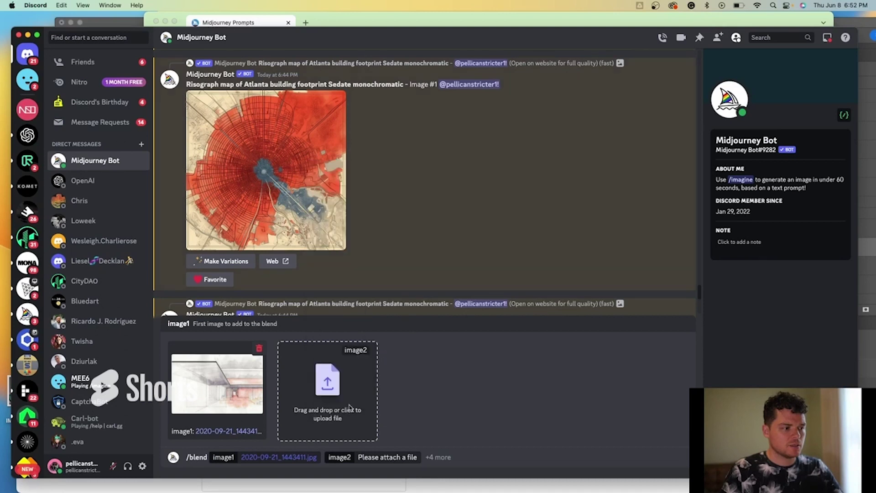
{"action": "left_click", "coordinate": [348, 408]}
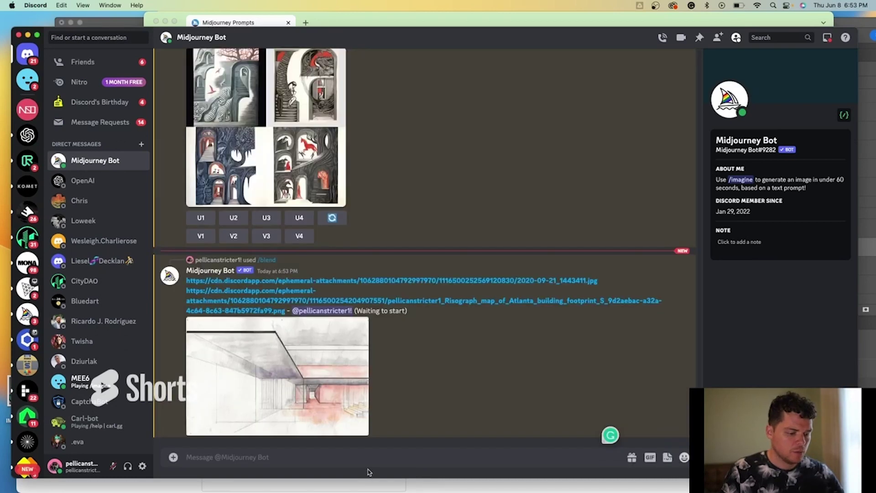
Send a new blend of the Matters screenshot with the Risograph Atlanta map png.
{"action": "type", "text": "/"}
{"action": "left_click", "coordinate": [268, 281]}
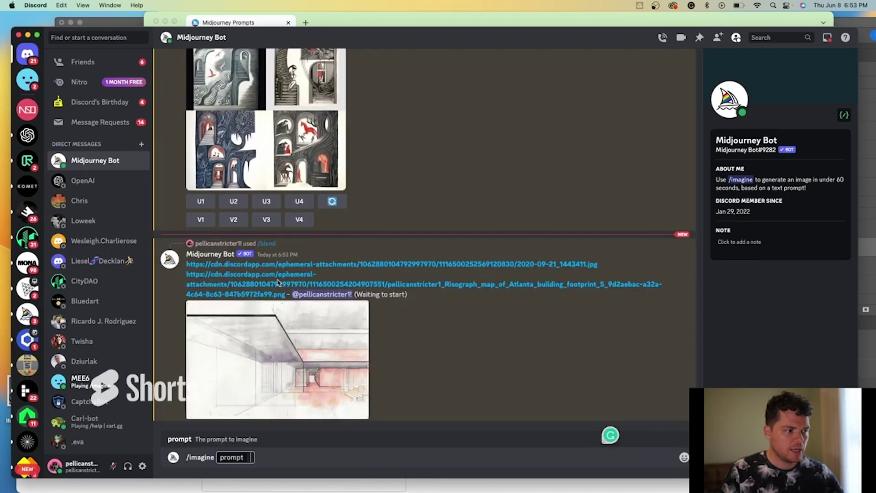
{"action": "key", "text": "BackSpace"}
{"action": "key", "text": "BackSpace"}
{"action": "key", "text": "BackSpace"}
{"action": "key", "text": "BackSpace"}
{"action": "key", "text": "BackSpace"}
{"action": "key", "text": "BackSpace"}
{"action": "key", "text": "BackSpace"}
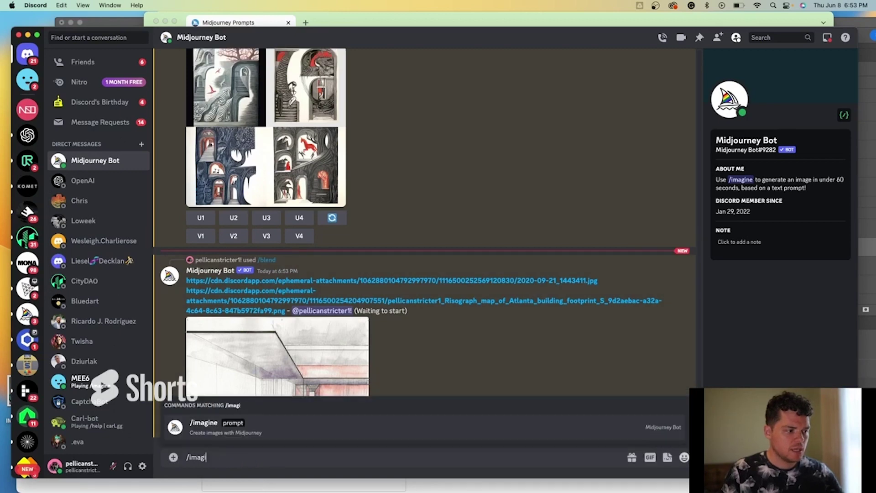
{"action": "key", "text": "BackSpace"}
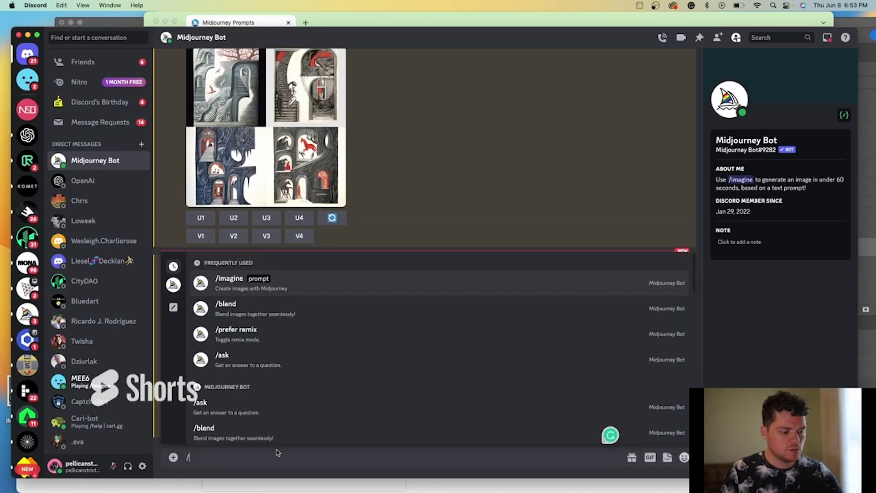
{"action": "type", "text": "be"}
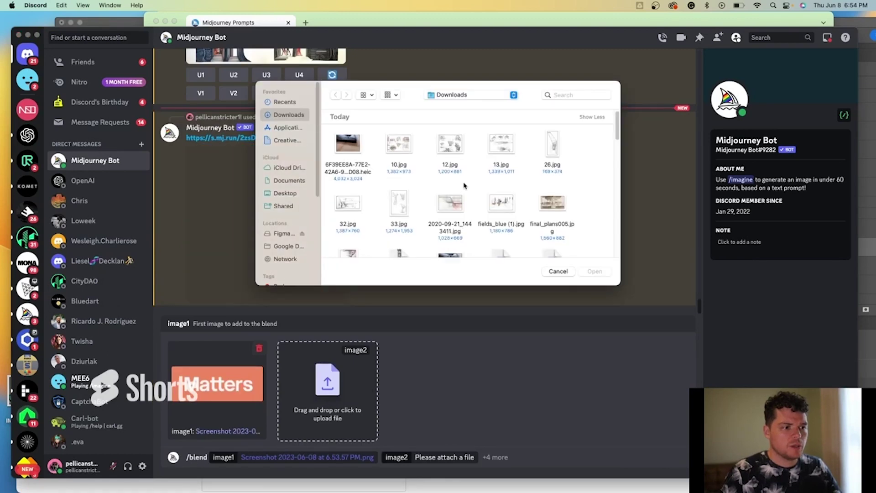
{"action": "scroll", "coordinate": [464, 186], "scroll_direction": "down", "scroll_amount": 5}
{"action": "scroll", "coordinate": [533, 179], "scroll_direction": "down", "scroll_amount": 10}
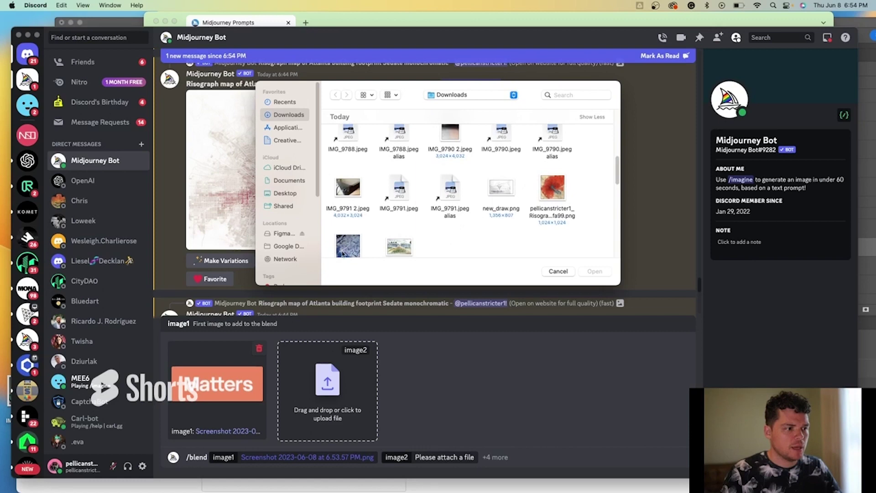
{"action": "left_click", "coordinate": [342, 252]}
{"action": "left_click", "coordinate": [610, 272]}
{"action": "key", "text": "Return"}
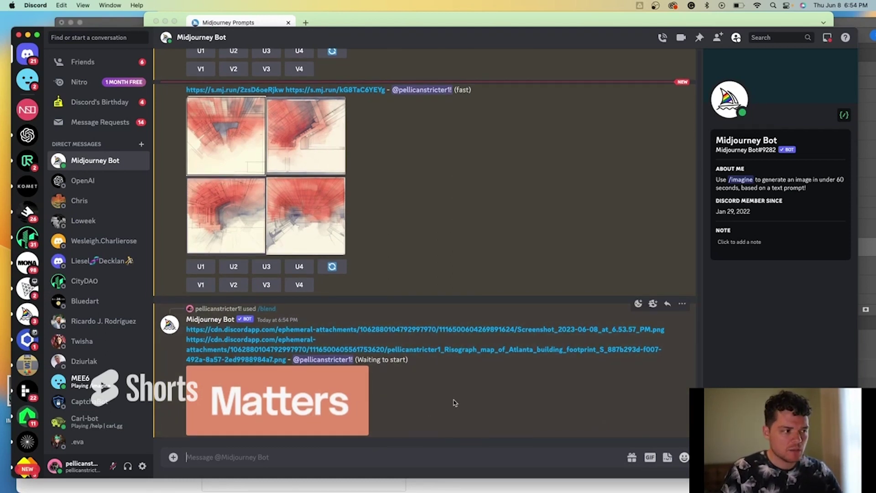
Enlarge the earlier red sketch-and-map blend grid for a closer look, then close it.
{"action": "scroll", "coordinate": [454, 403], "scroll_direction": "up", "scroll_amount": 3}
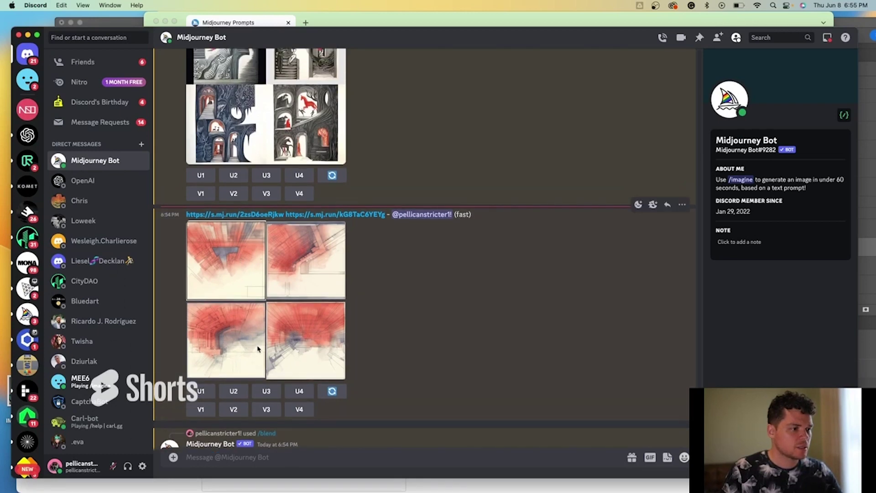
{"action": "left_click", "coordinate": [234, 199]}
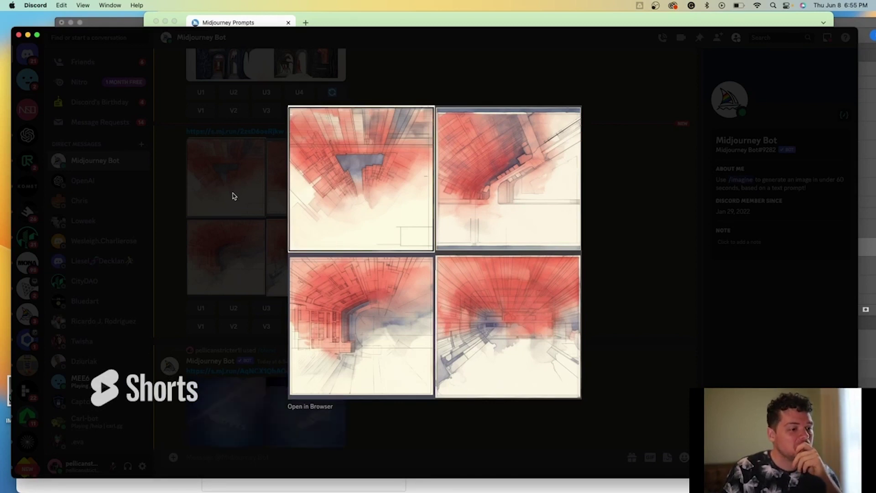
{"action": "left_click", "coordinate": [234, 196]}
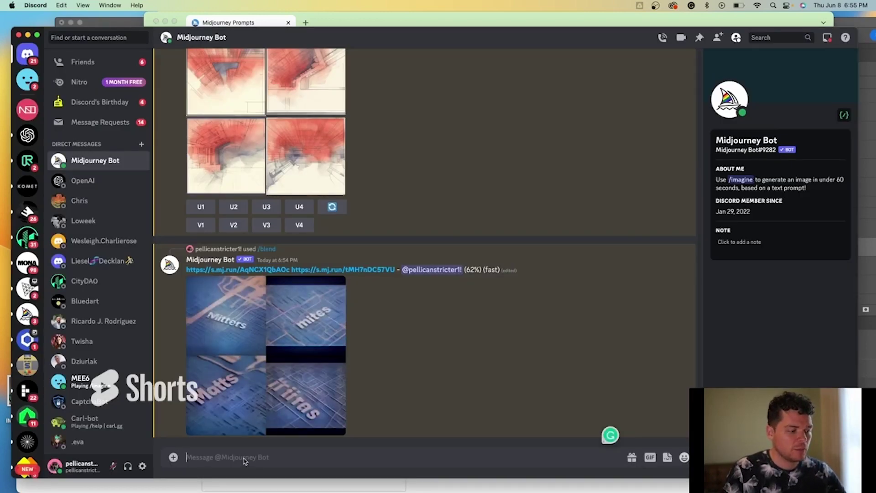
Prepare a /blend with 10.jpg, final_plans005.jpg, fields_blue (1).jpg and 32.jpg as image1–image4.
{"action": "type", "text": "/bl"}
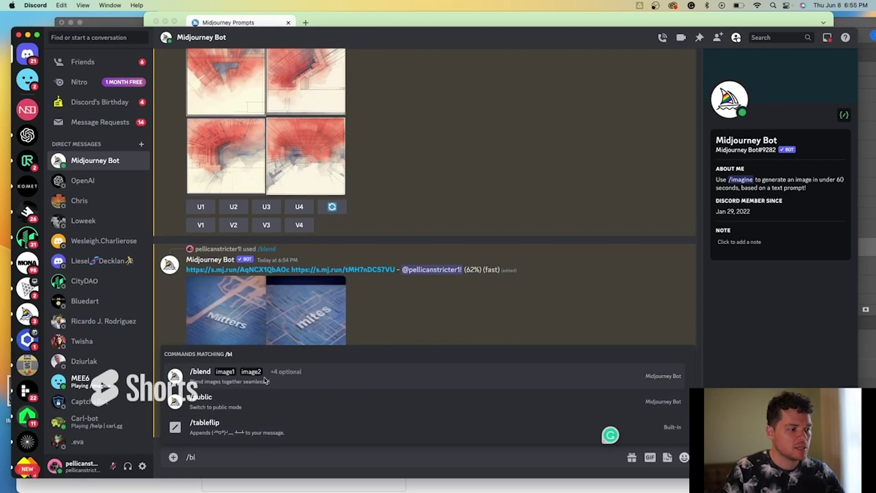
{"action": "left_click", "coordinate": [265, 380]}
{"action": "left_click", "coordinate": [264, 381]}
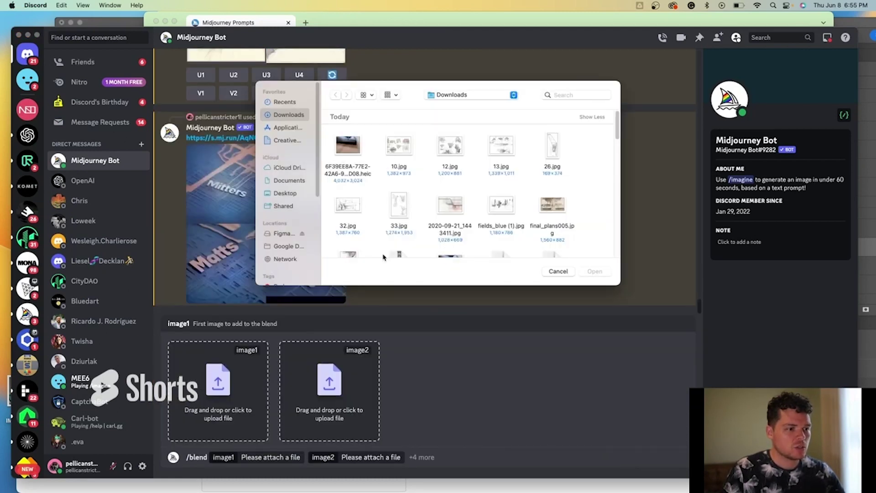
{"action": "scroll", "coordinate": [384, 255], "scroll_direction": "down", "scroll_amount": 10}
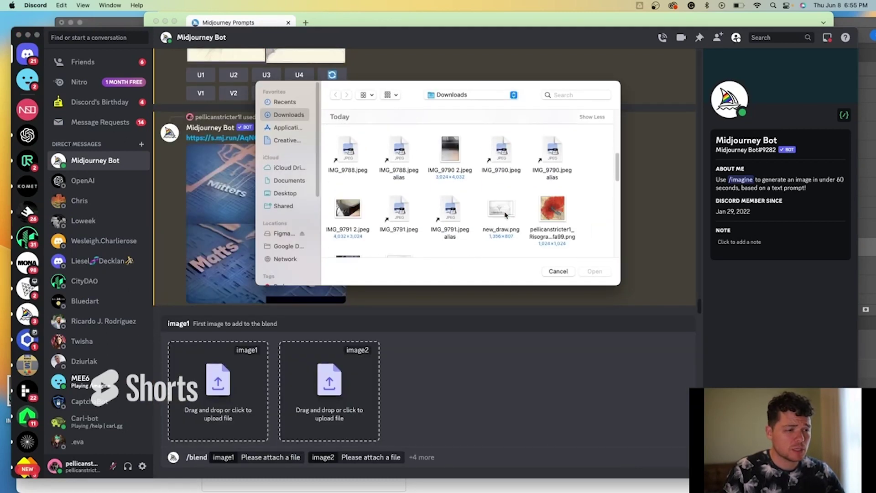
{"action": "scroll", "coordinate": [505, 215], "scroll_direction": "down", "scroll_amount": 3}
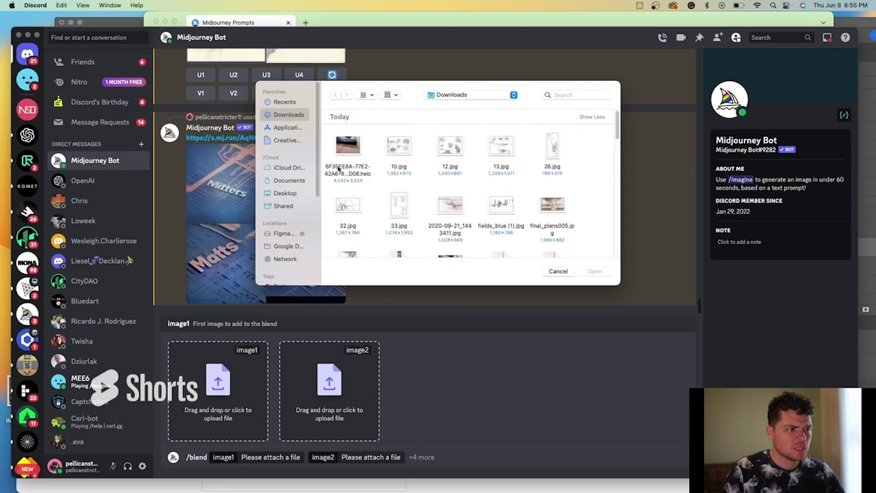
{"action": "scroll", "coordinate": [347, 173], "scroll_direction": "down", "scroll_amount": 8}
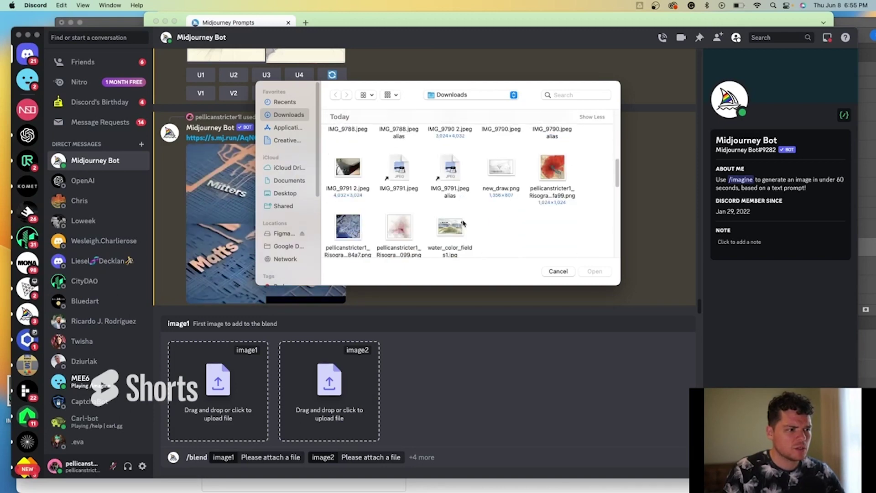
{"action": "scroll", "coordinate": [464, 222], "scroll_direction": "down", "scroll_amount": 5}
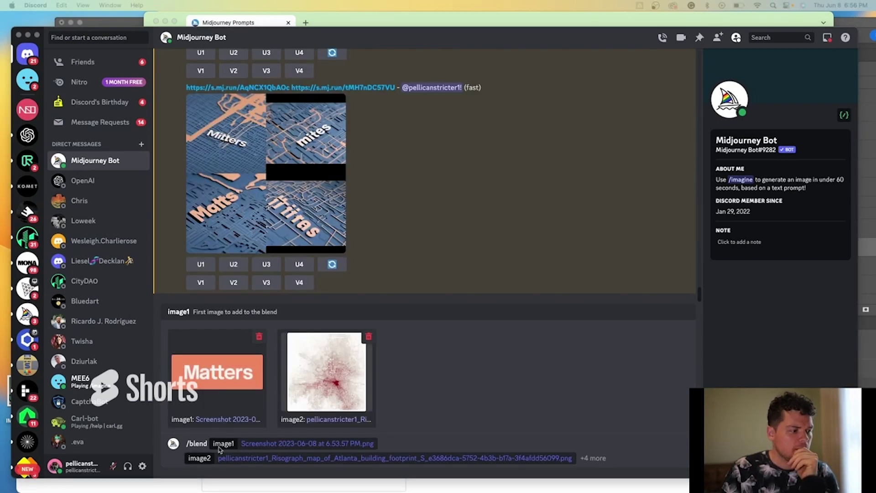
{"action": "left_click", "coordinate": [219, 448]}
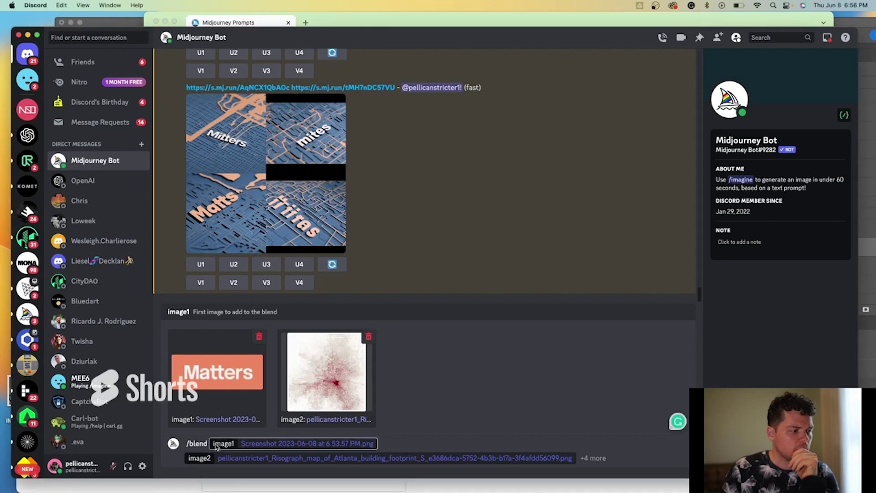
{"action": "left_click", "coordinate": [386, 446]}
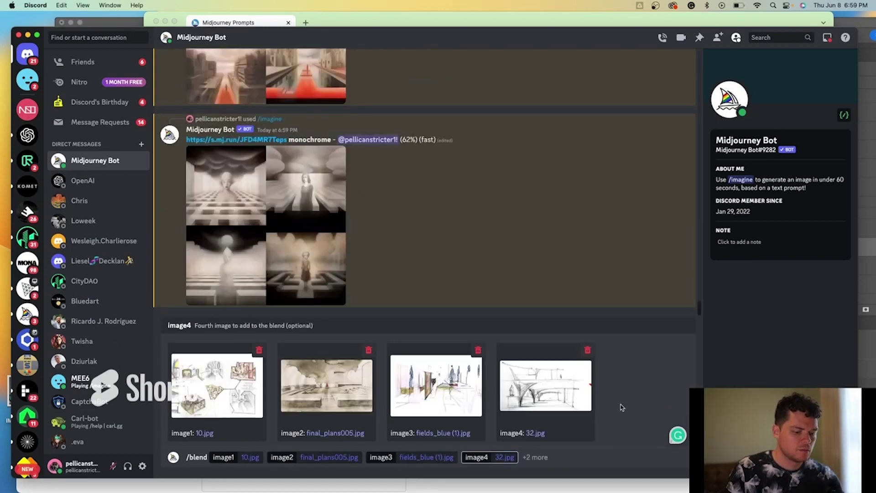
Send the four-image blend and check its red-accented sketch interiors rendering at 78%.
{"action": "key", "text": "Return"}
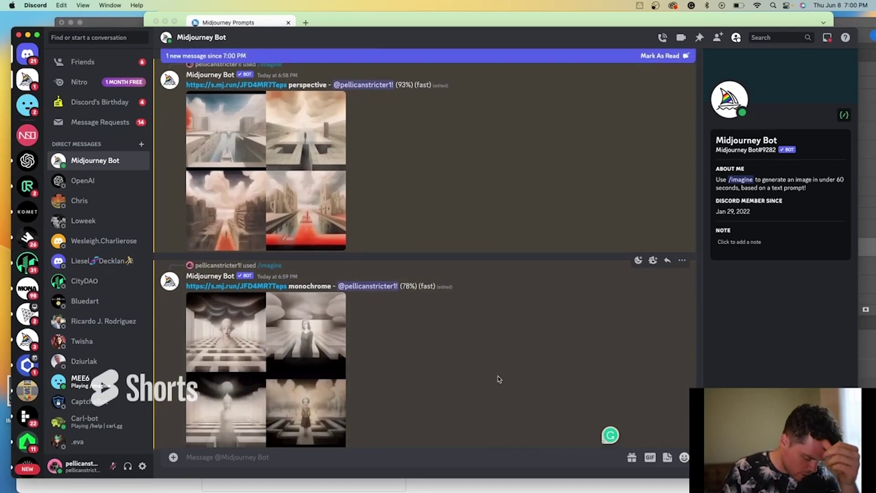
{"action": "scroll", "coordinate": [499, 378], "scroll_direction": "up", "scroll_amount": 10}
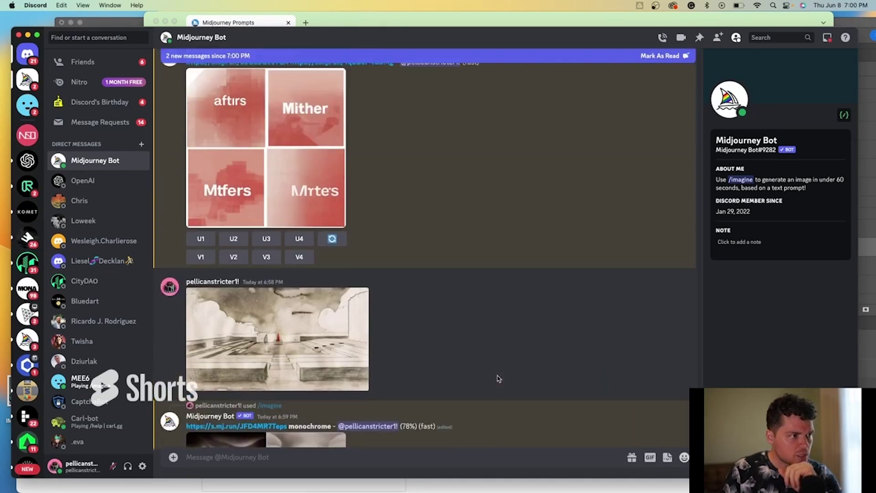
{"action": "scroll", "coordinate": [499, 377], "scroll_direction": "down", "scroll_amount": 5}
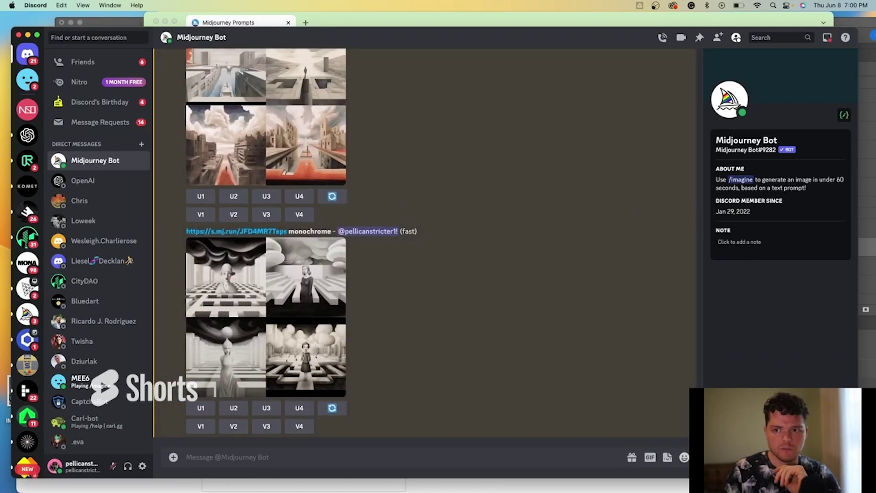
{"action": "scroll", "coordinate": [382, 365], "scroll_direction": "up", "scroll_amount": 10}
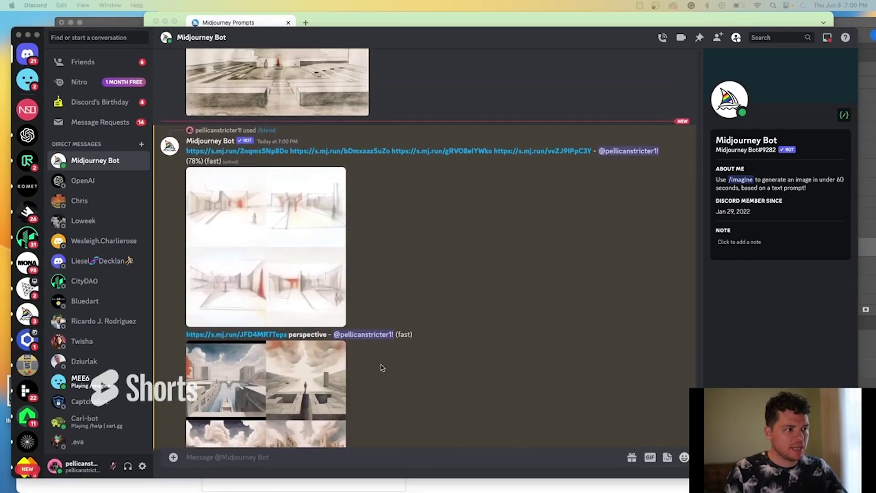
Copy the link of the earlier final_plans005.jpg sketch image.
{"action": "scroll", "coordinate": [382, 365], "scroll_direction": "up", "scroll_amount": 3}
{"action": "right_click", "coordinate": [314, 185]}
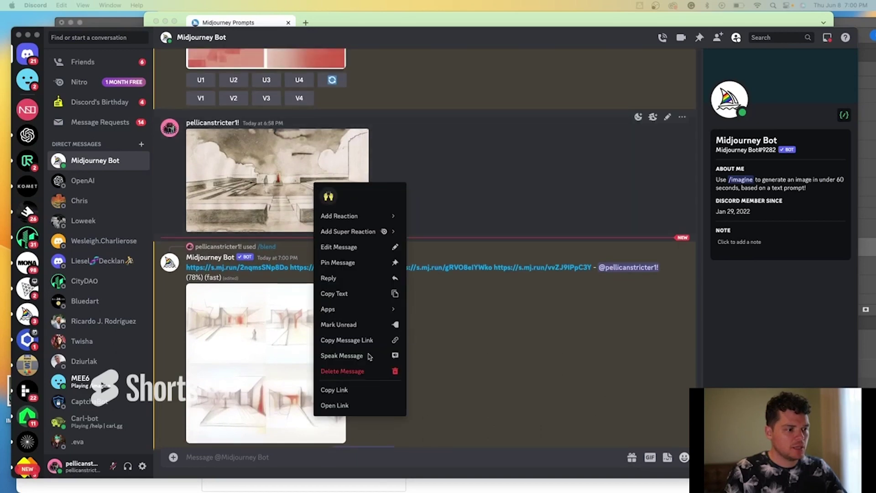
{"action": "left_click", "coordinate": [355, 391]}
Send an /imagine with the sketch link plus "monochrome ::humans -0.3".
{"action": "left_click", "coordinate": [247, 458]}
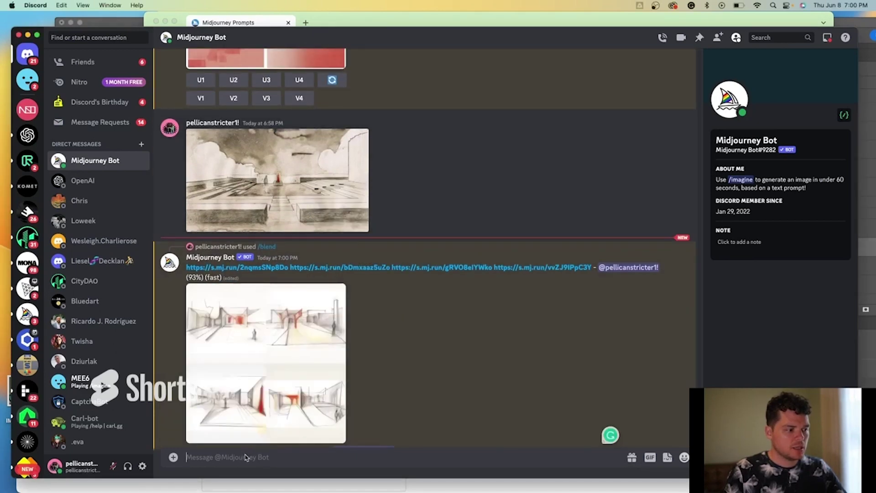
{"action": "type", "text": "/im"}
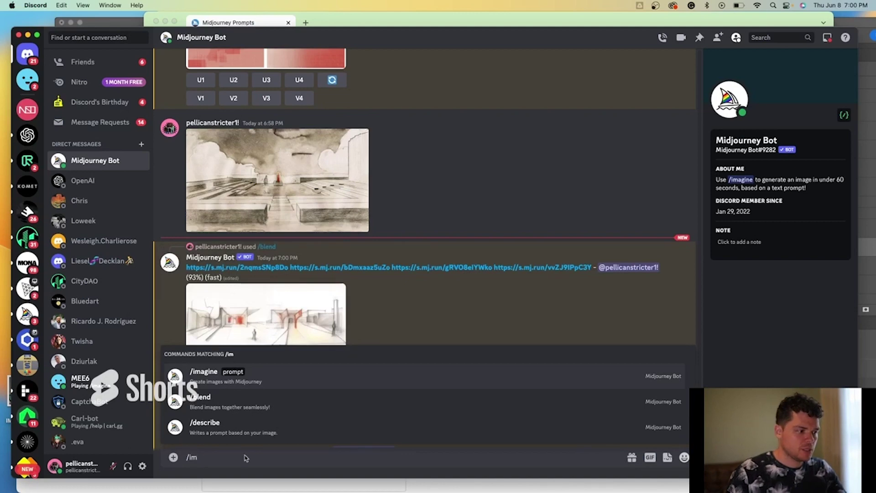
{"action": "left_click", "coordinate": [273, 380]}
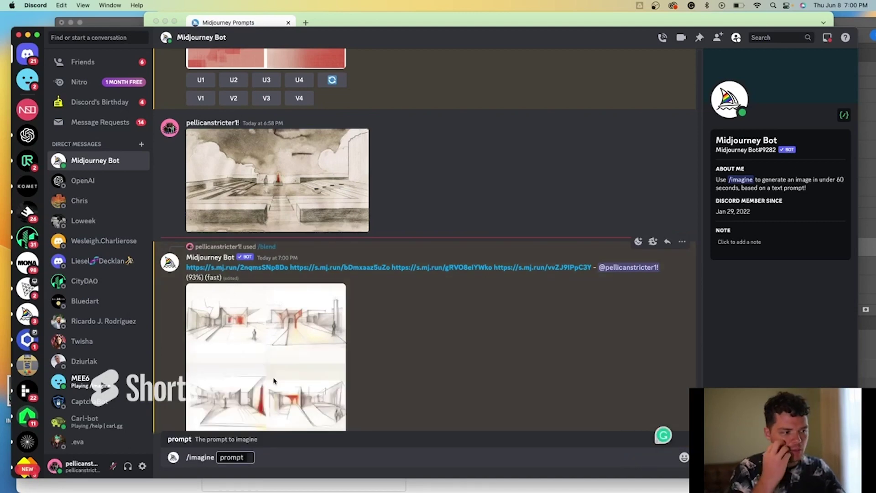
{"action": "scroll", "coordinate": [323, 371], "scroll_direction": "up", "scroll_amount": 10}
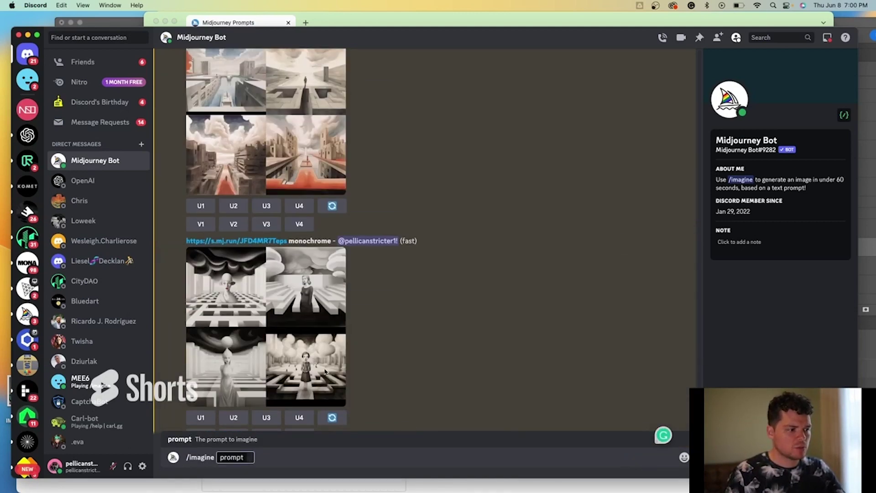
{"action": "scroll", "coordinate": [298, 438], "scroll_direction": "down", "scroll_amount": 5}
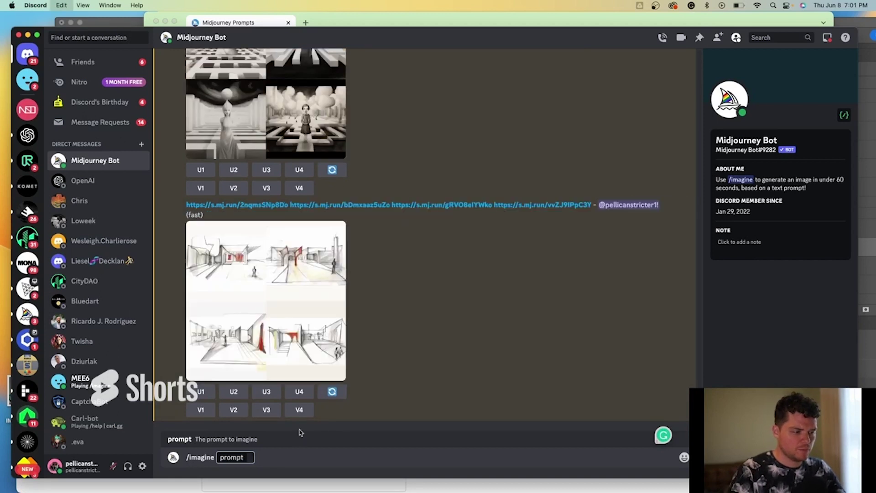
{"action": "key", "text": "super+v"}
{"action": "type", "text": "monoc"}
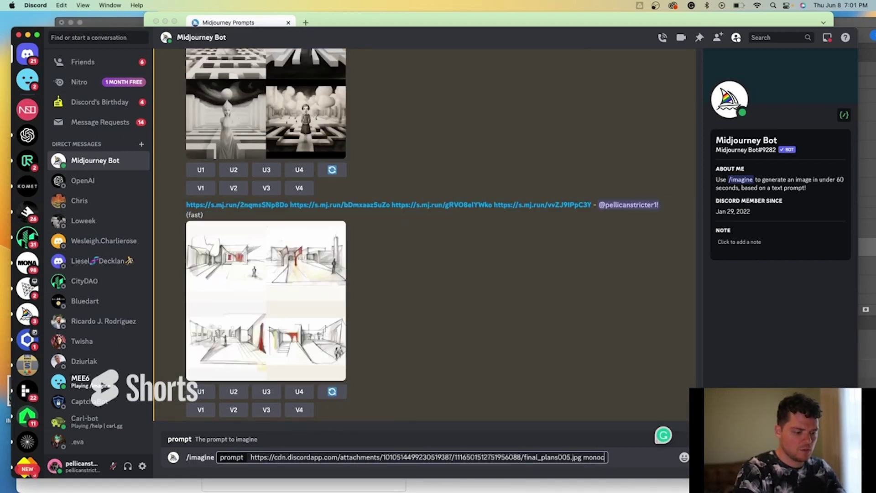
{"action": "type", "text": "hrome"}
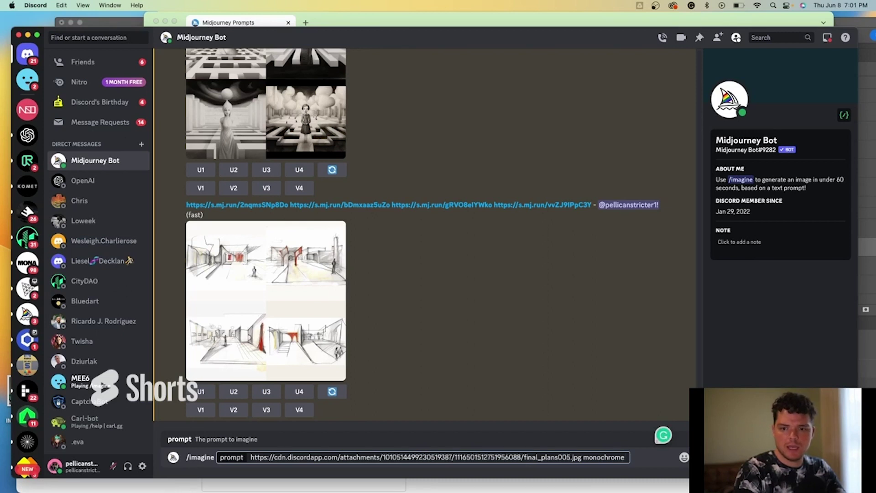
{"action": "type", "text": " :: humans"}
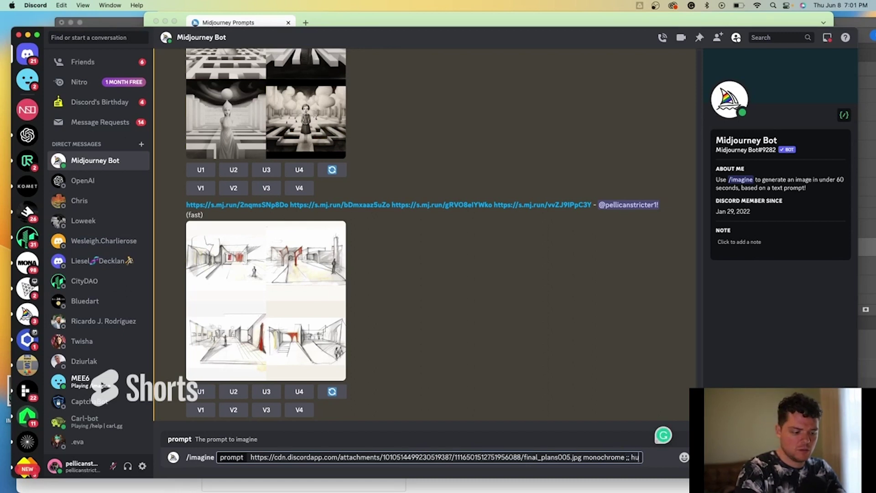
{"action": "key", "text": "BackSpace"}
{"action": "key", "text": "BackSpace"}
{"action": "key", "text": "BackSpace"}
{"action": "key", "text": "BackSpace"}
{"action": "key", "text": "BackSpace"}
{"action": "key", "text": "BackSpace"}
{"action": "key", "text": "BackSpace"}
{"action": "key", "text": "BackSpace"}
{"action": "key", "text": "BackSpace"}
{"action": "key", "text": "BackSpace"}
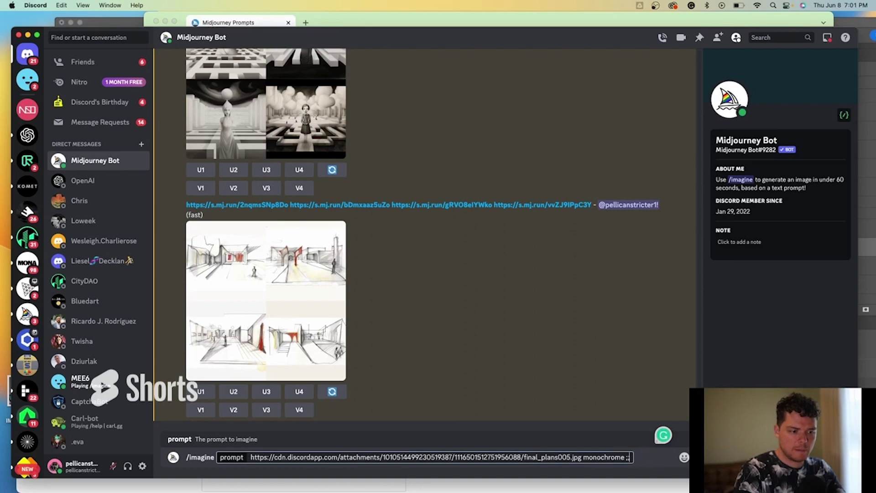
{"action": "type", "text": "::humans"}
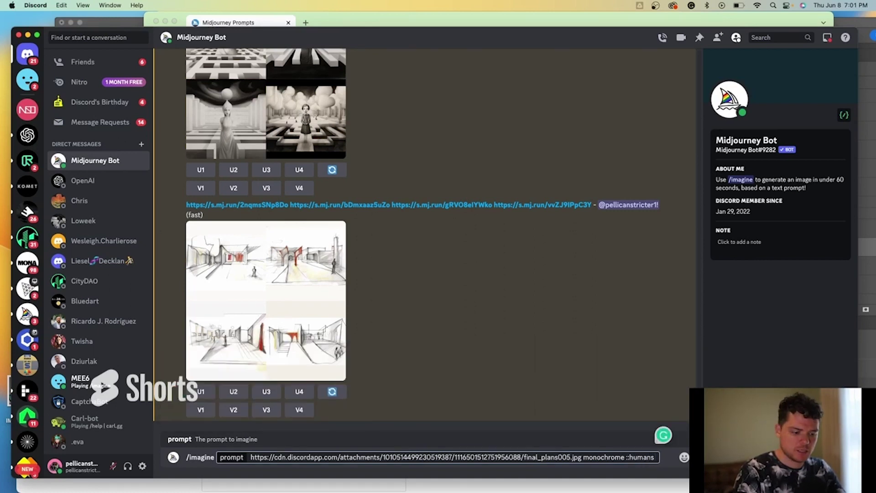
{"action": "type", "text": " -"}
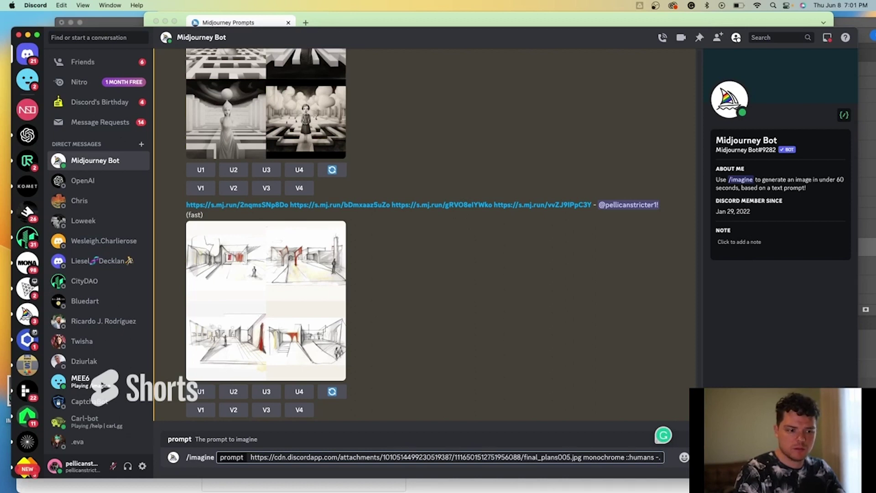
{"action": "type", "text": "0"}
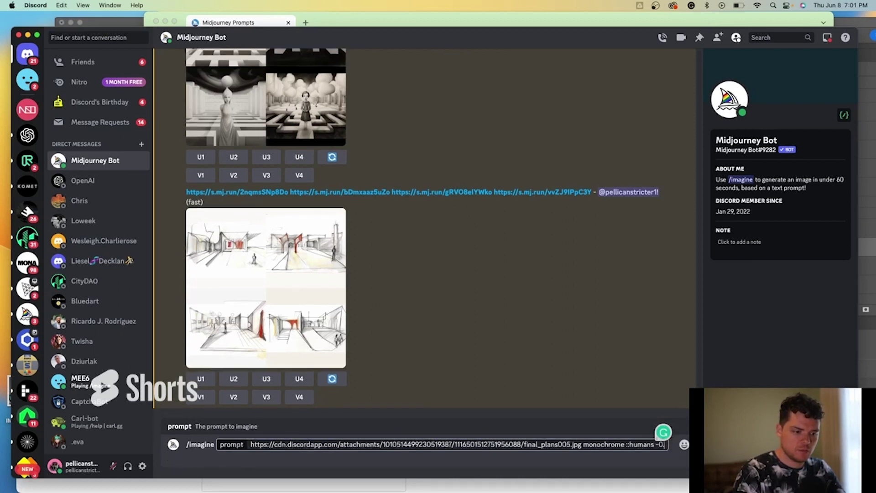
{"action": "type", "text": ".3"}
{"action": "key", "text": "Return"}
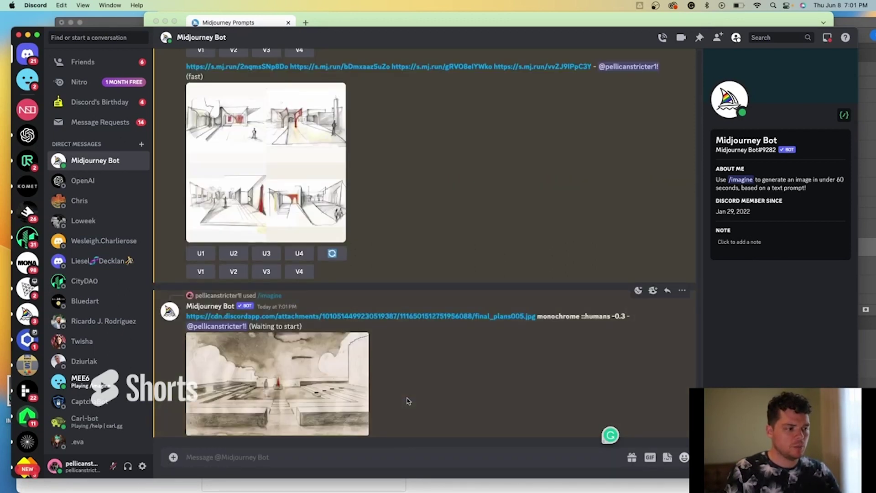
Add "no humans" after the Screenshot_2023-06-08_at_7.02.24_PM.png link in the /imagine prompt.
{"action": "scroll", "coordinate": [399, 318], "scroll_direction": "up", "scroll_amount": 3}
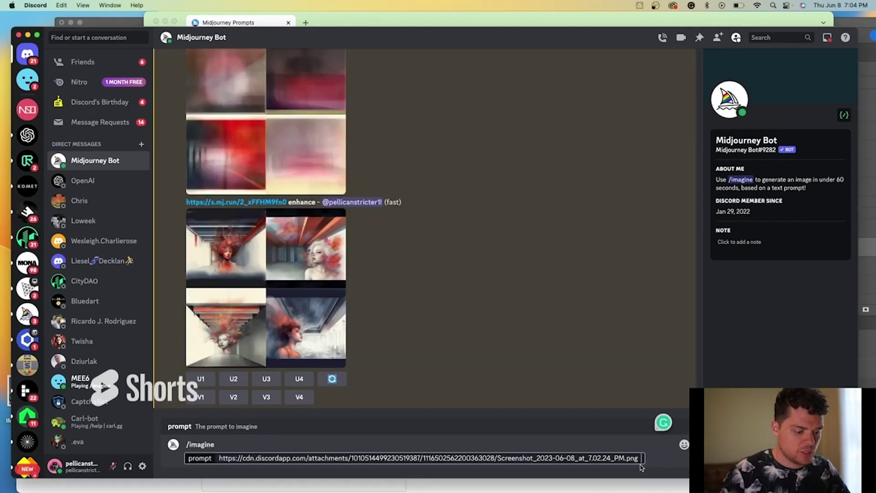
{"action": "type", "text": "no humans"}
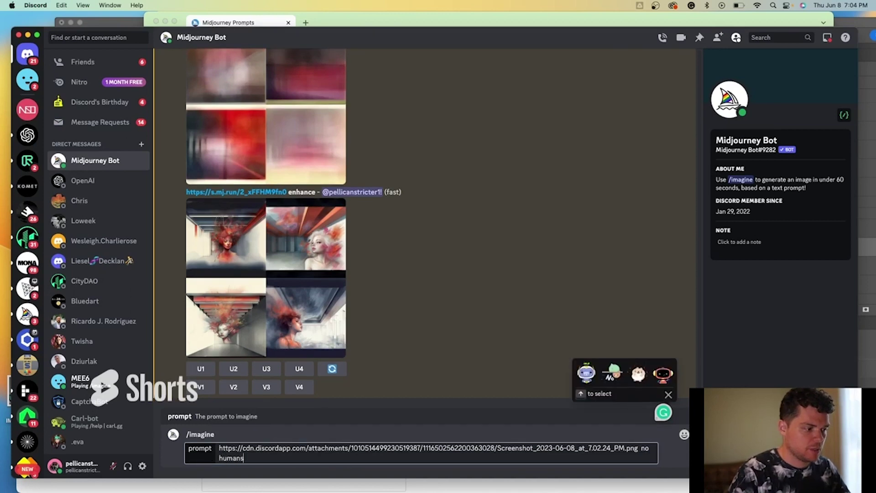